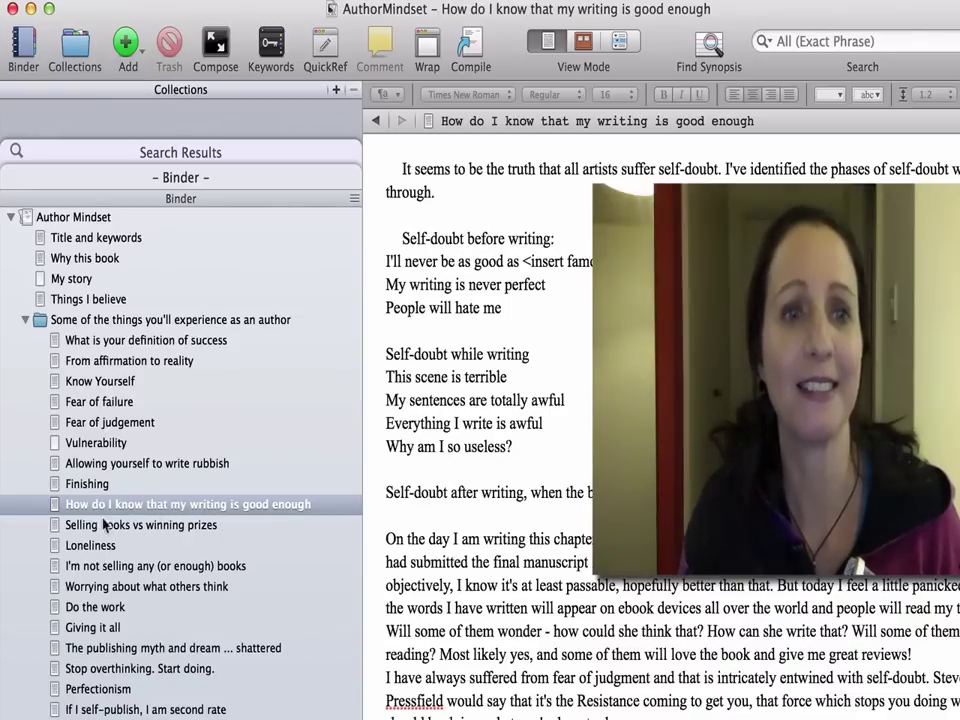
Step: Add a new document named "something new" directly after the Vulnerability chapter
left_click(126, 446)
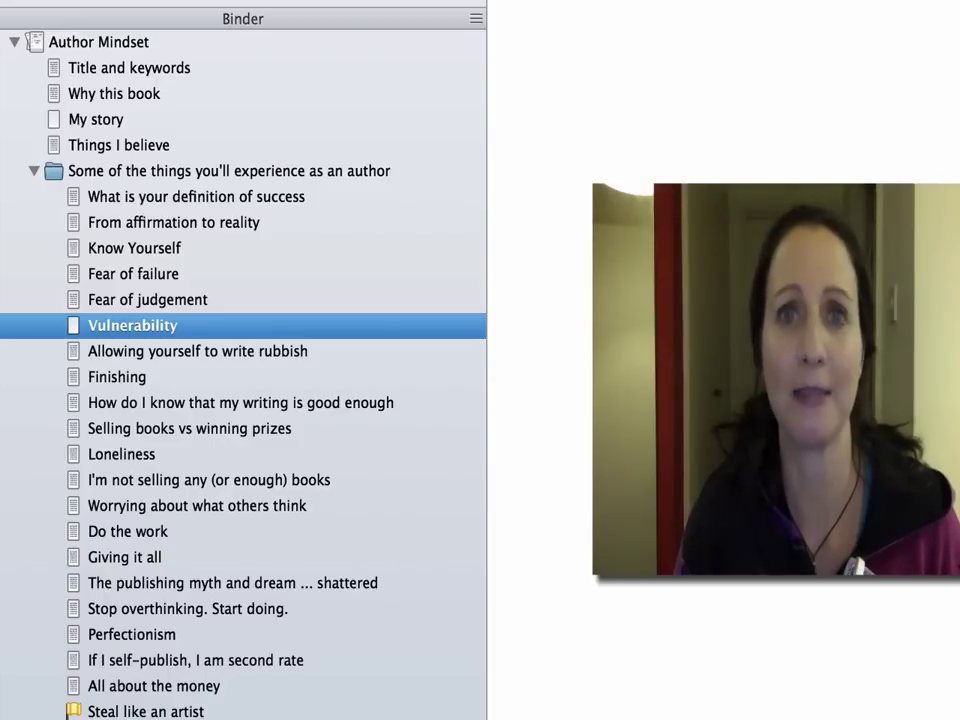
key("Return")
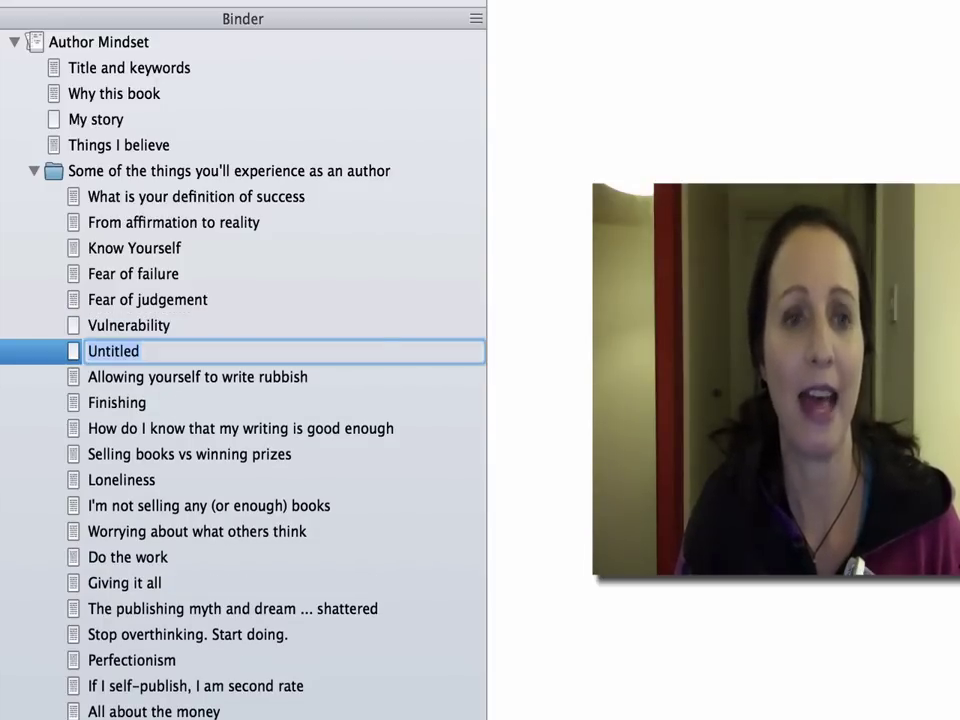
type("s")
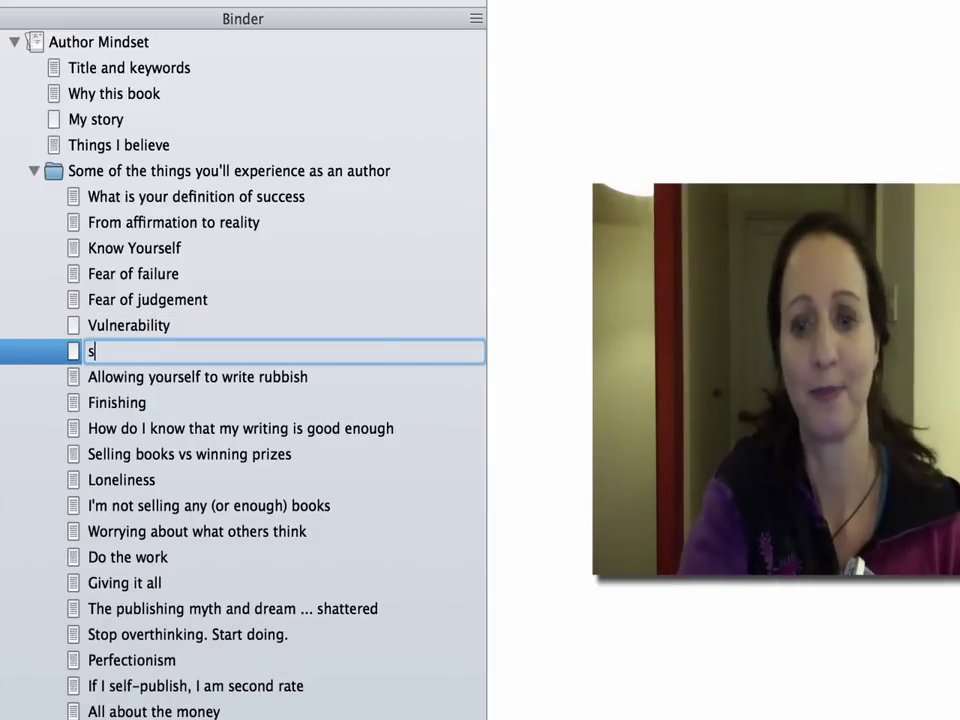
type("omething new")
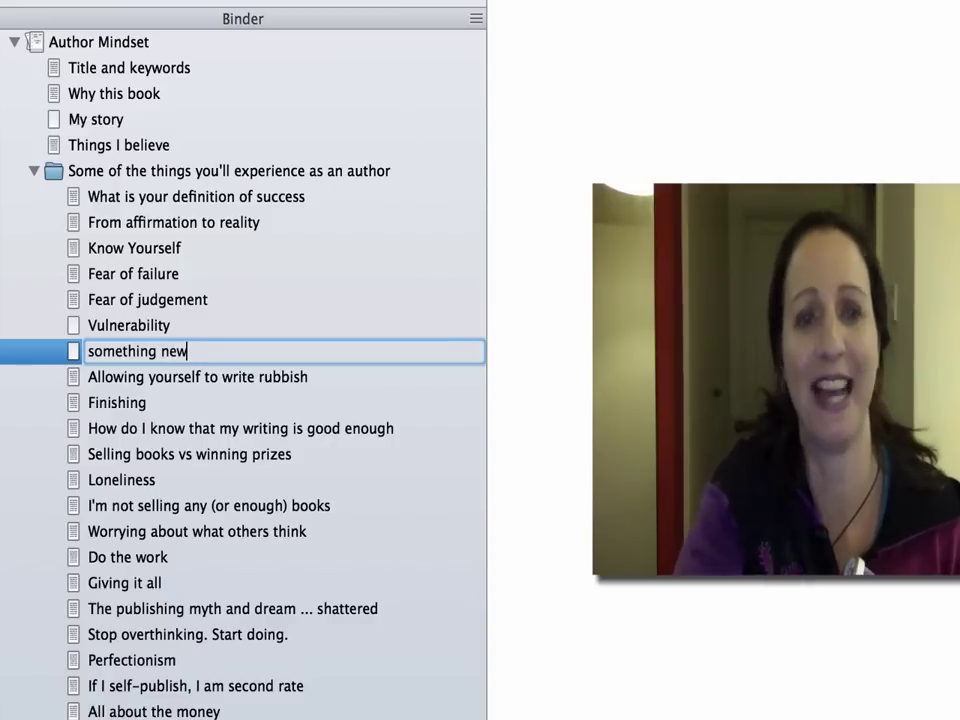
key("Return")
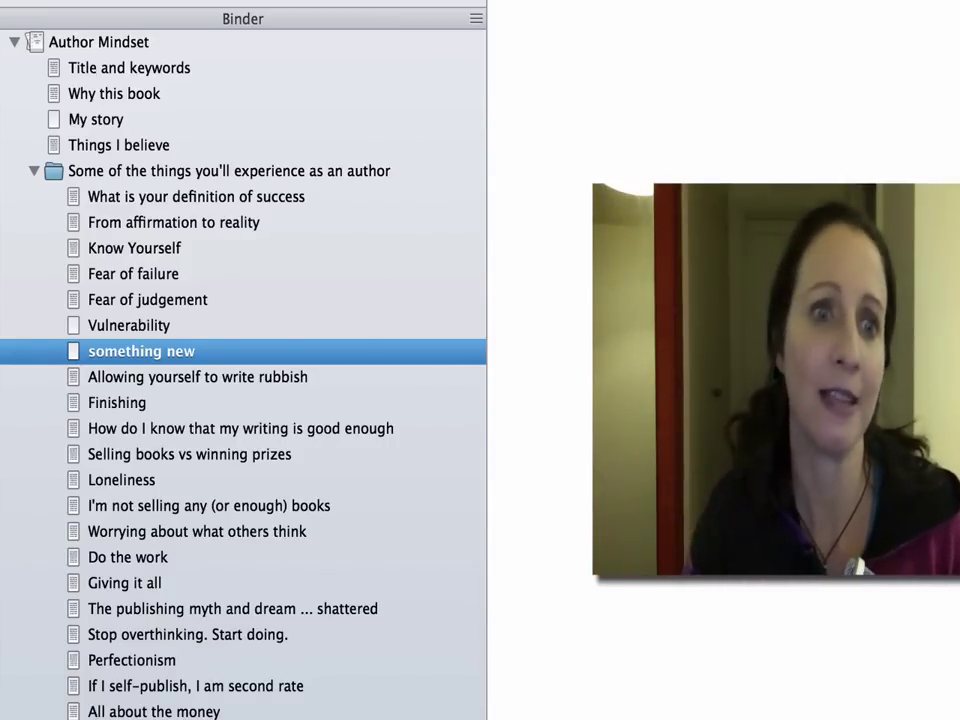
Step: Move the empty Vulnerability chapter to directly after "I'm not selling any (or enough) books"
left_click(189, 386)
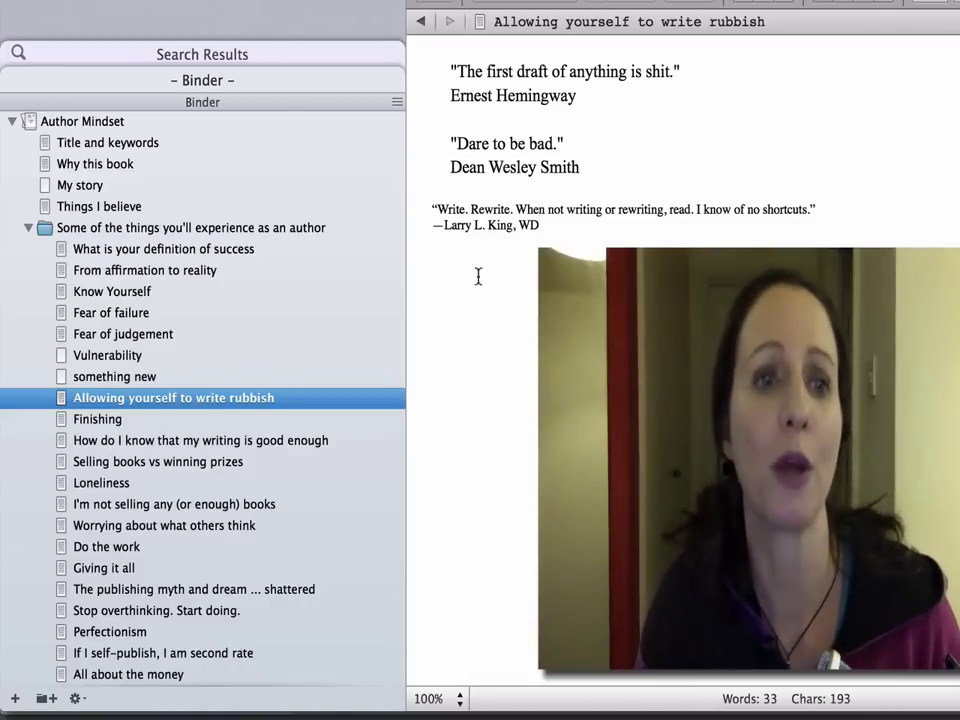
left_click(160, 338)
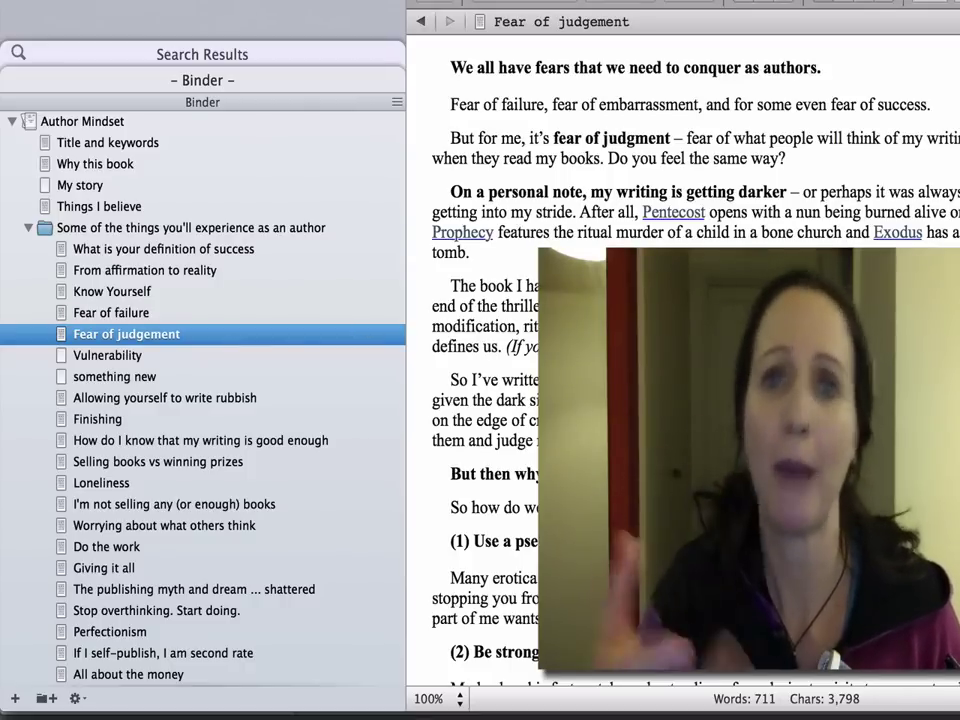
left_click(271, 443)
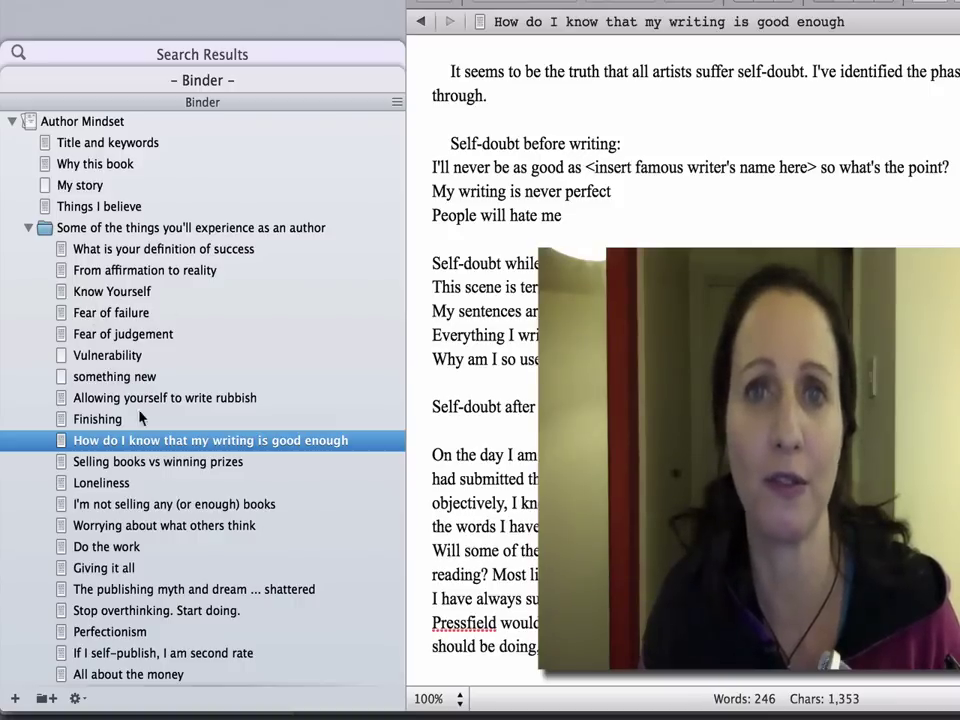
left_click(122, 358)
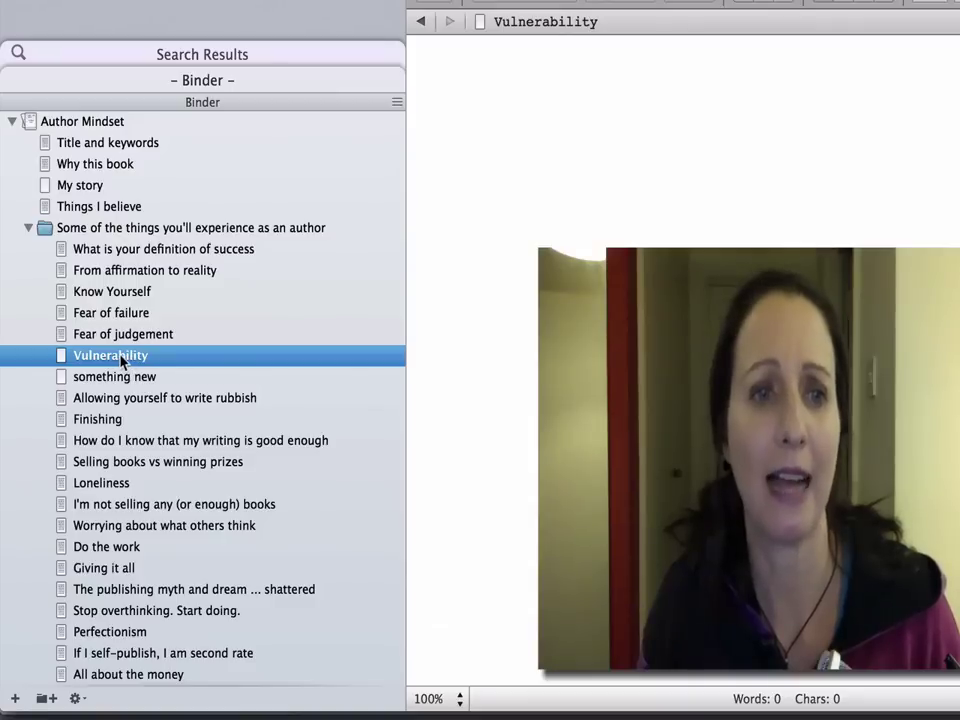
left_click_drag(125, 362, 128, 517)
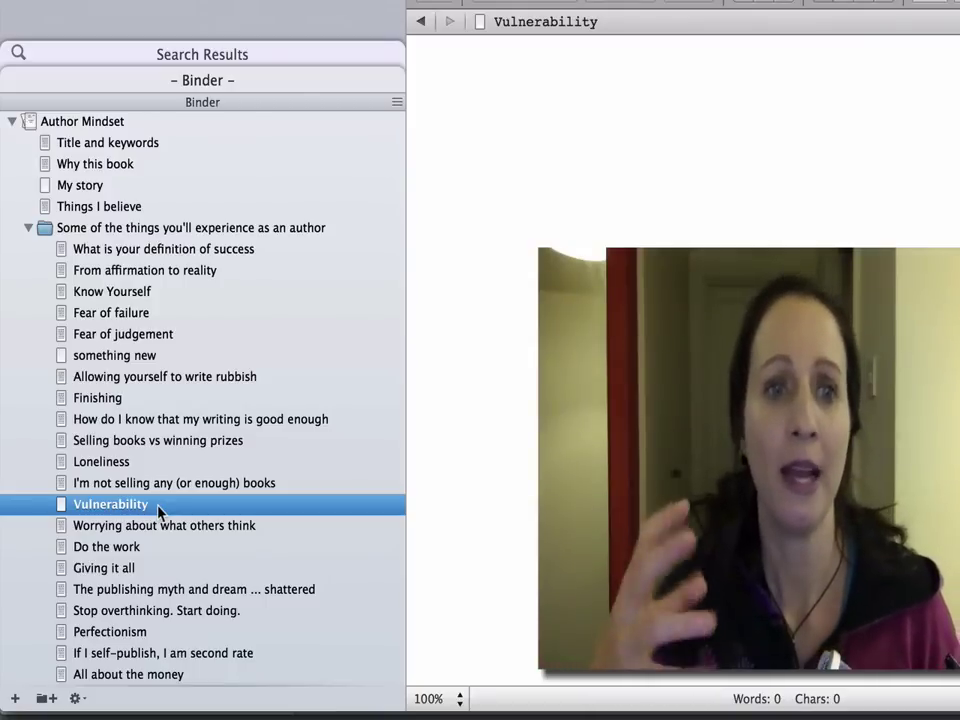
Step: View the chapters "Allowing yourself to write rubbish", "Finishing" and "How do I know that my writing is good enough"
left_click(179, 377)
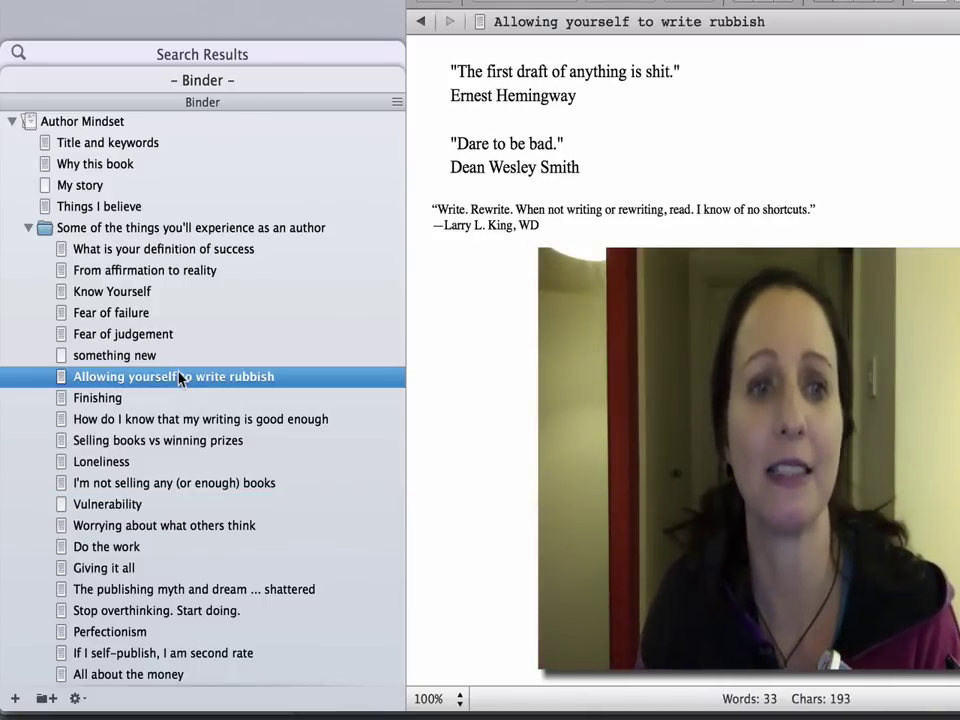
left_click(170, 398)
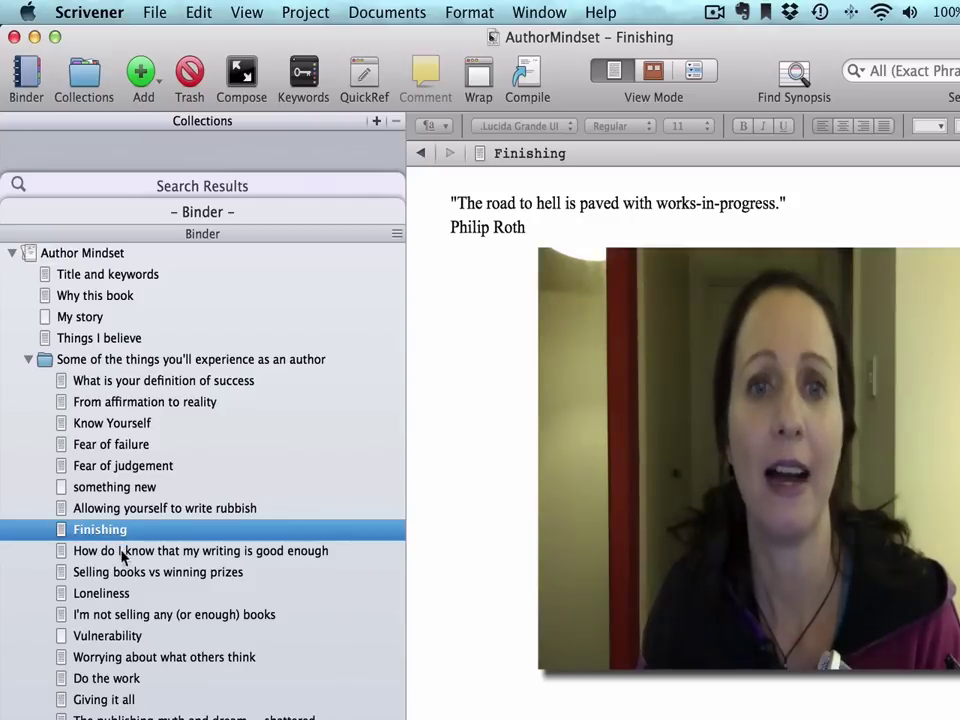
left_click(122, 552)
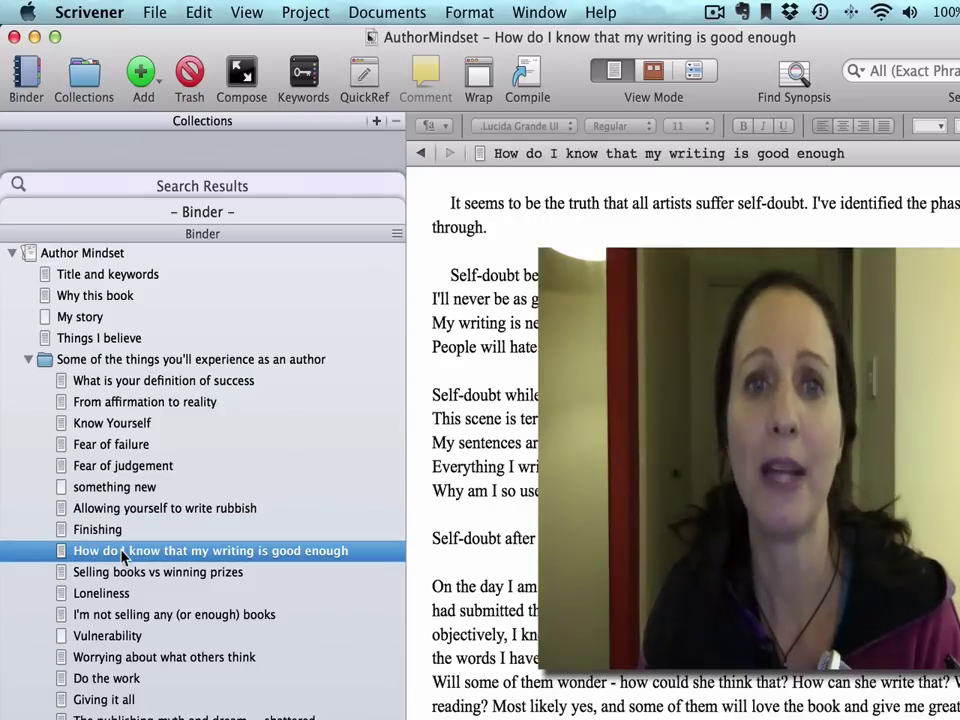
Step: Examine the output formats offered in the Compile settings, and close the settings without compiling
left_click(155, 12)
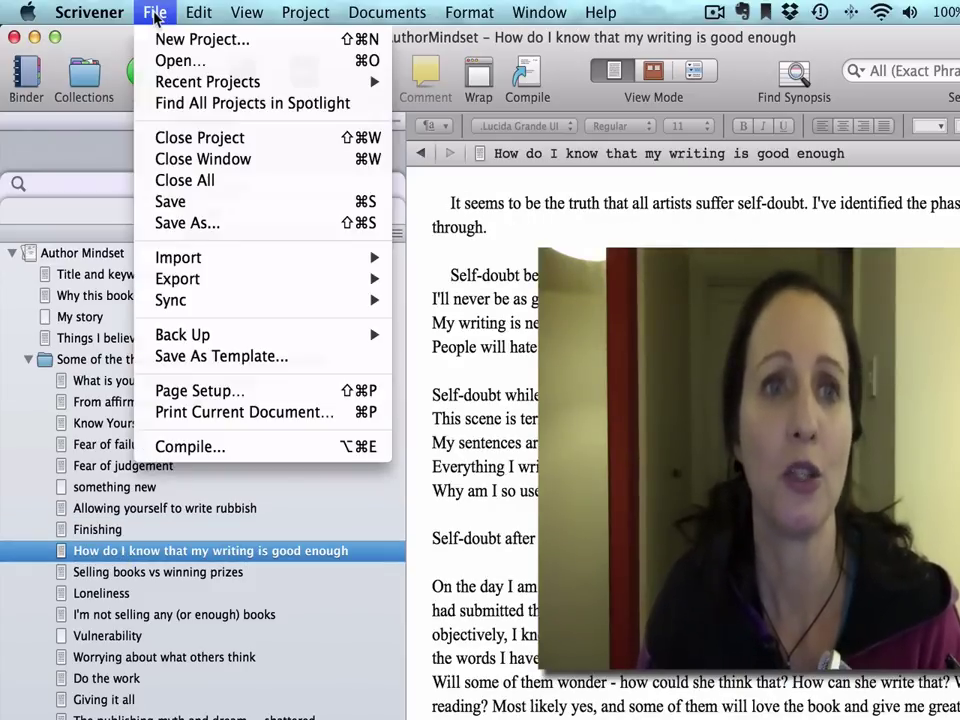
left_click(190, 448)
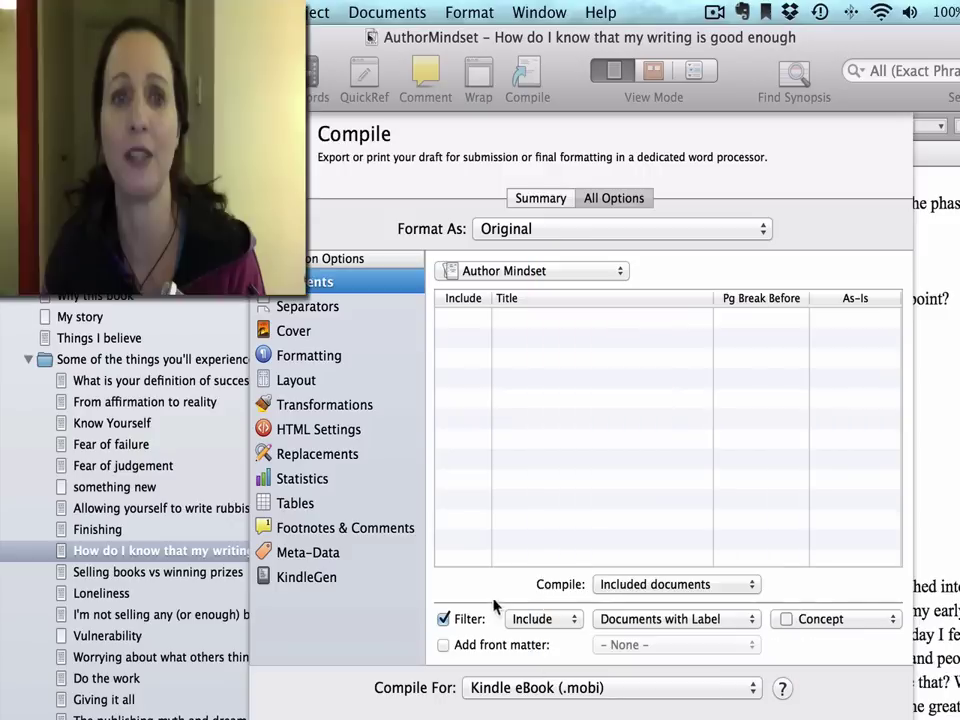
left_click(553, 686)
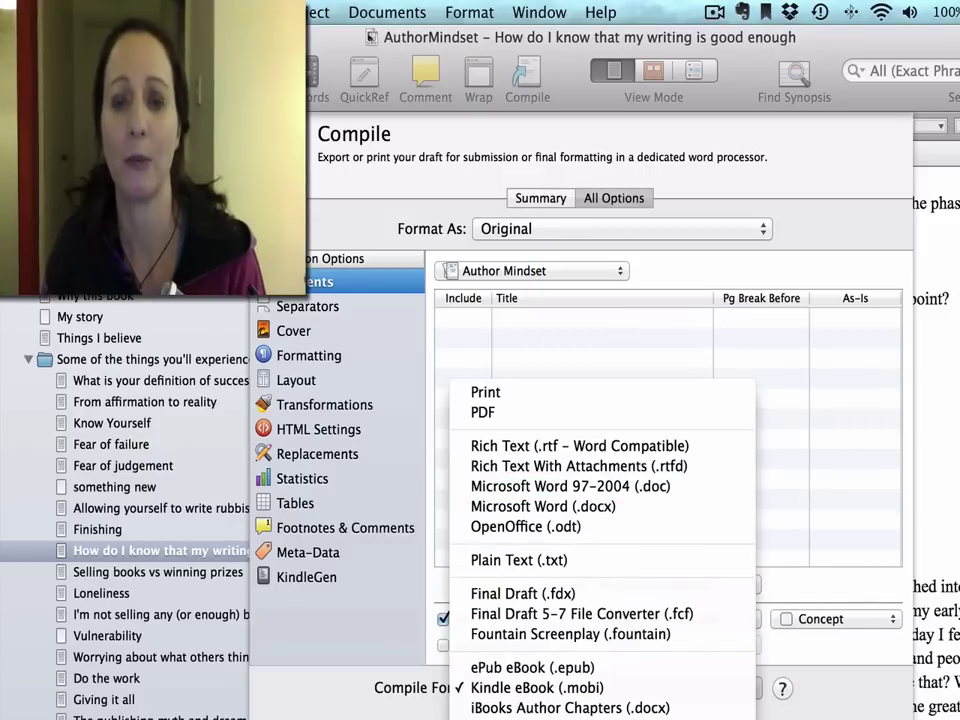
key("Escape")
key("Escape")
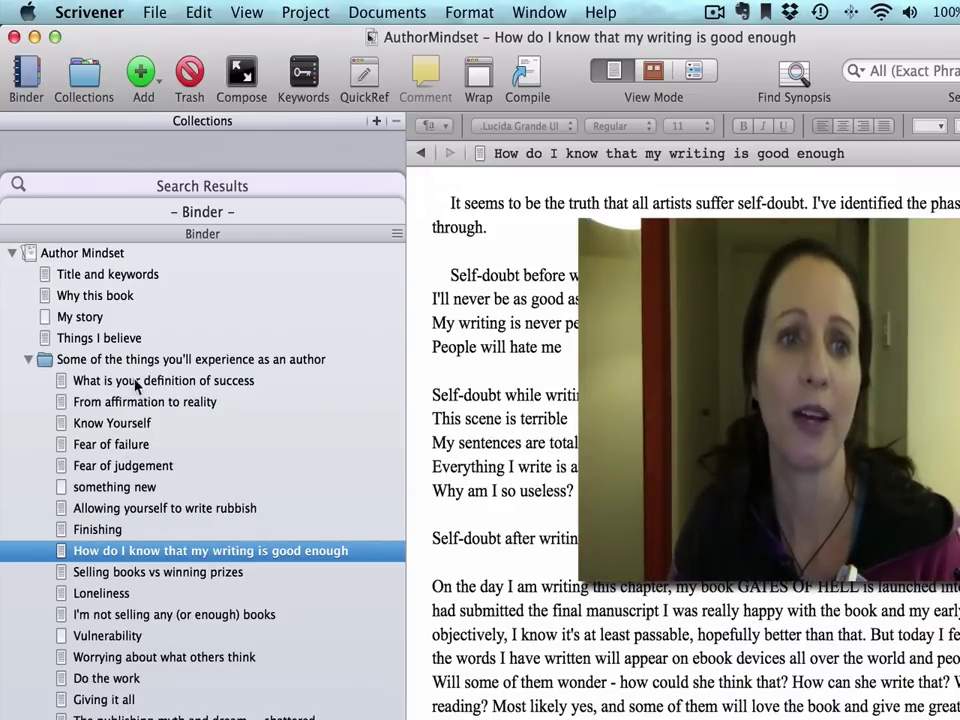
Step: Collapse the "Some of the things you'll experience as an author" and "The mindset you need to survive" folders to review the remaining book structure
left_click(29, 360)
left_click(29, 384)
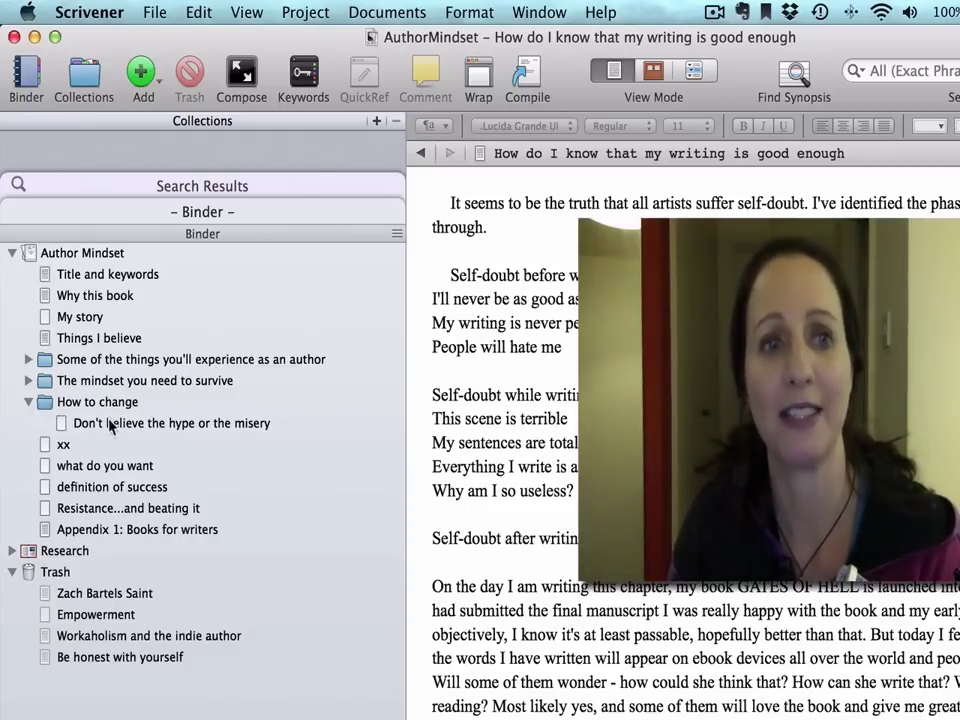
left_click(176, 425)
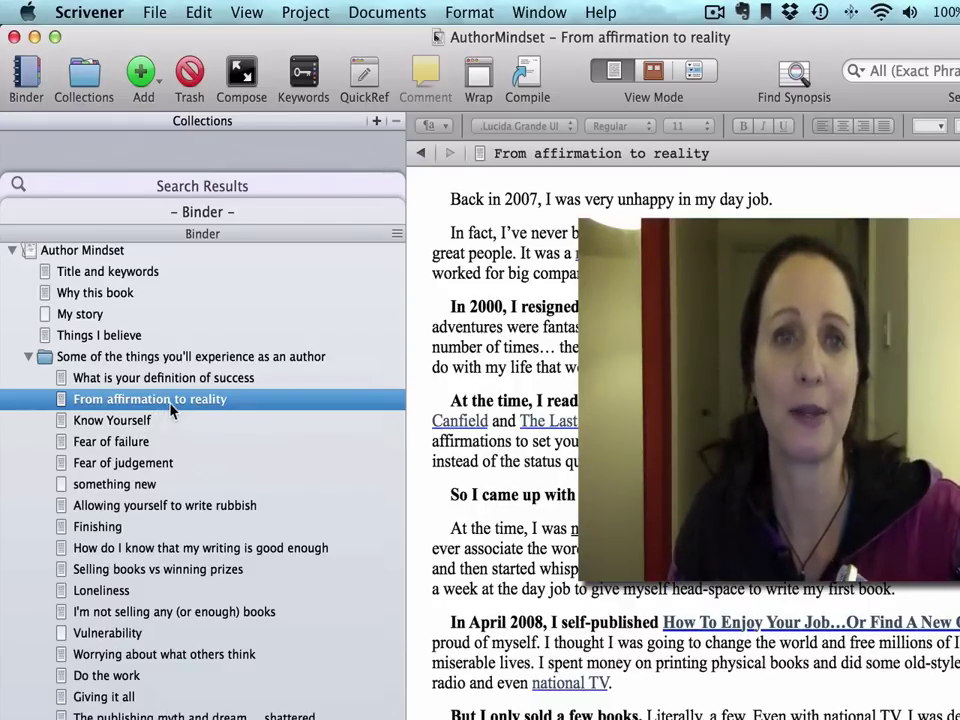
Step: Change the icon of the "From affirmation to reality" chapter to the yellow flag
right_click(172, 410)
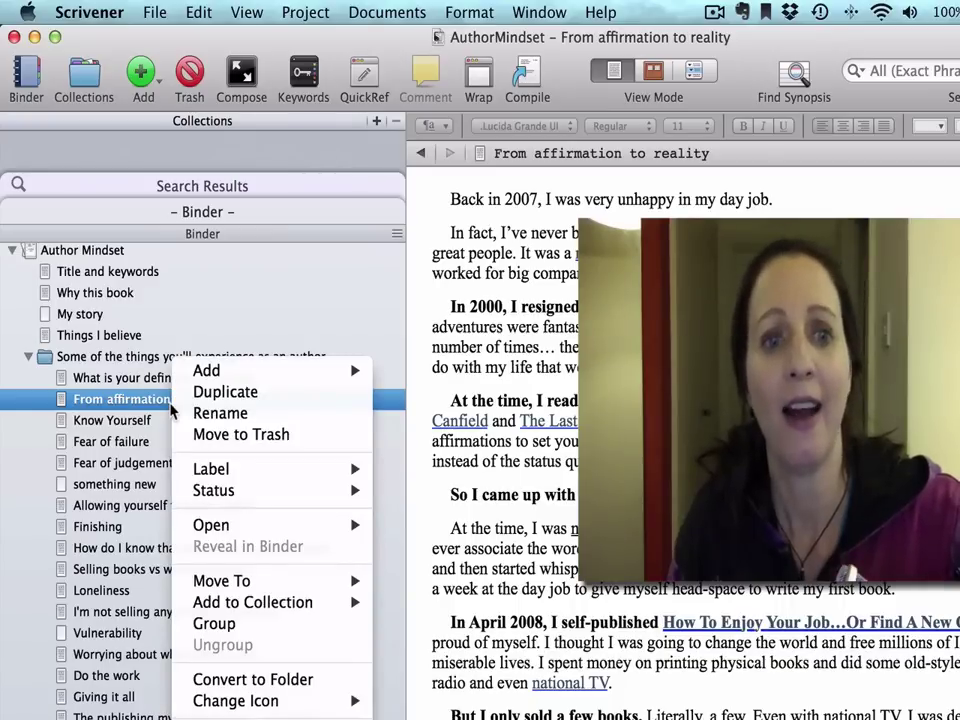
mouse_move(302, 701)
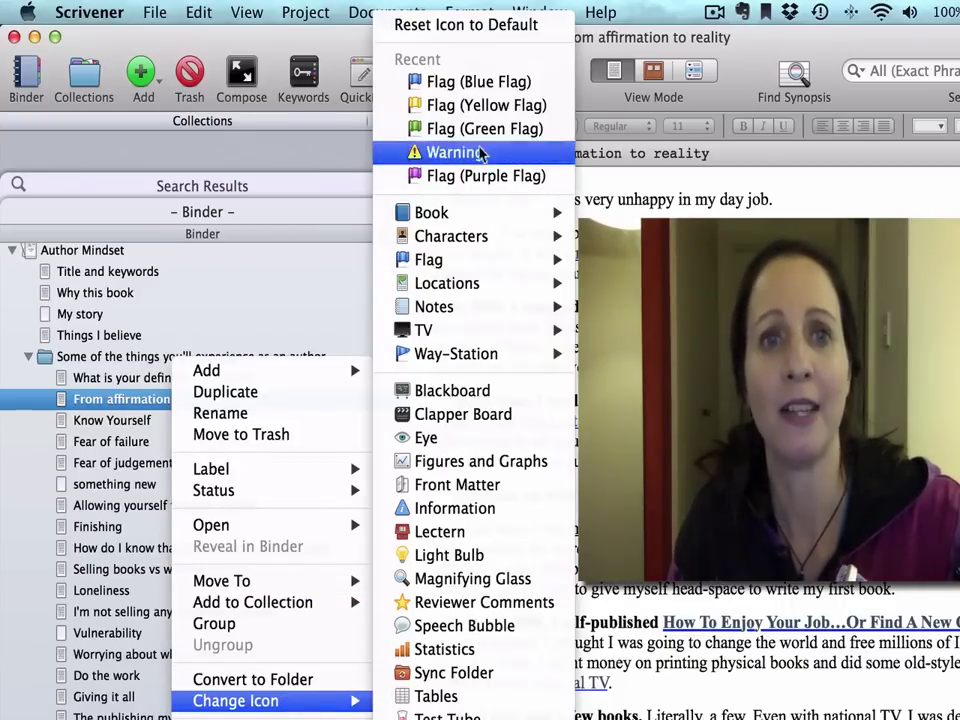
left_click(478, 106)
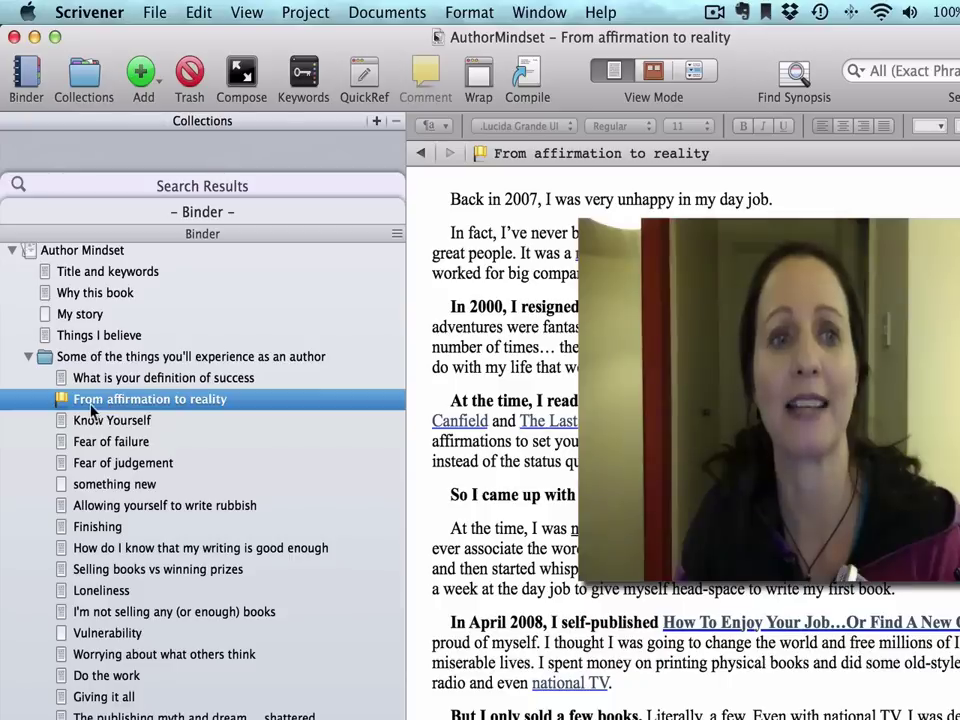
Step: Look through the "something new", "Know Yourself", "Fear of failure" and "From affirmation to reality" chapters
left_click(113, 486)
left_click(115, 422)
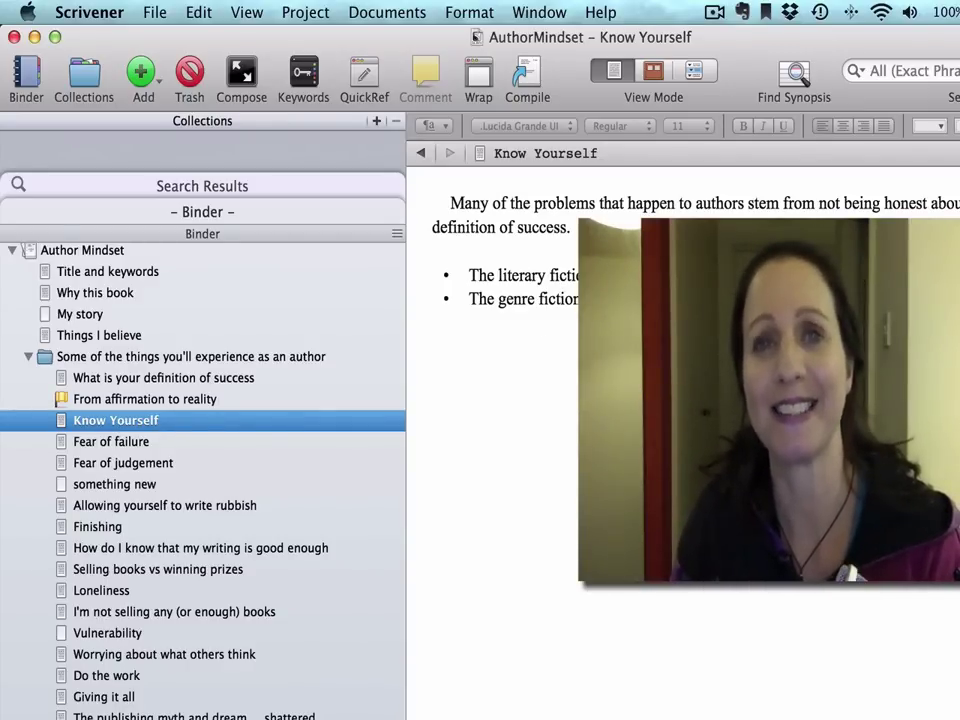
left_click(433, 321)
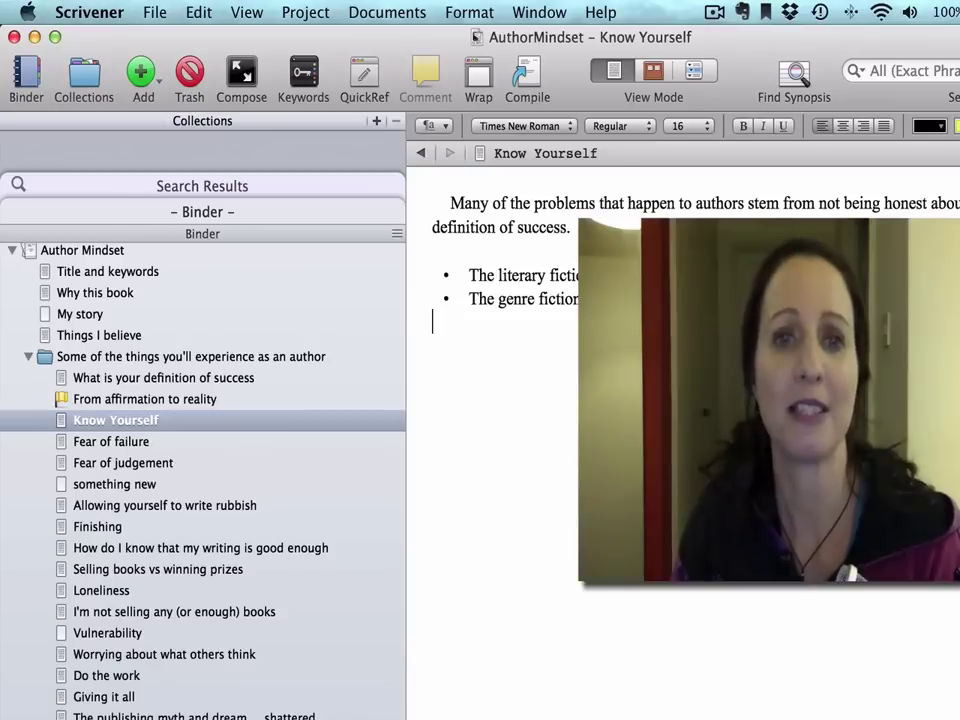
left_click(110, 441)
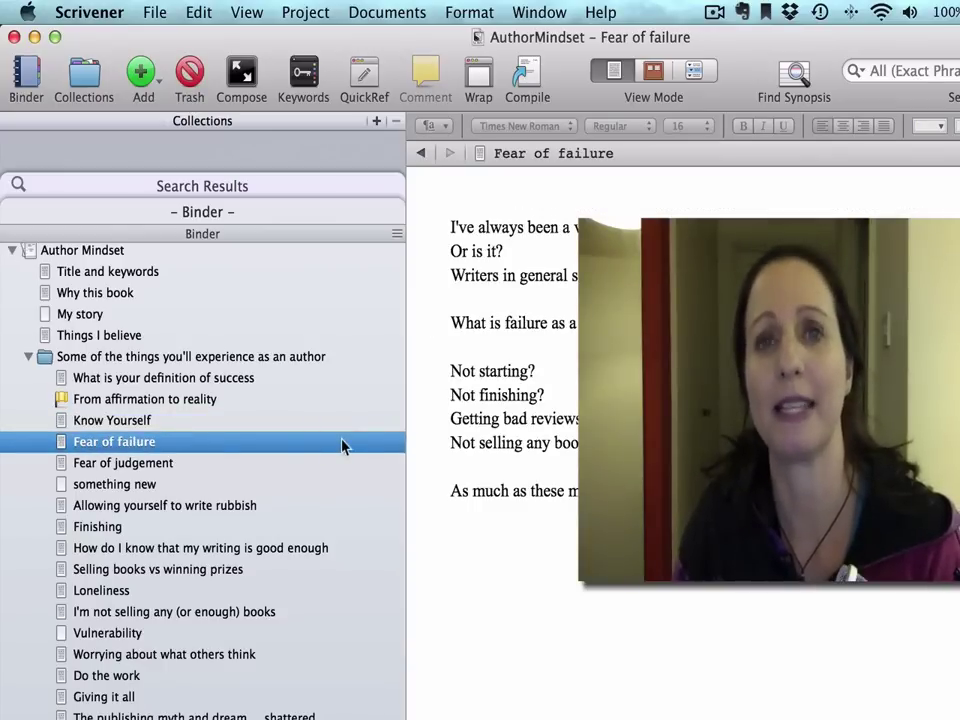
left_click(154, 400)
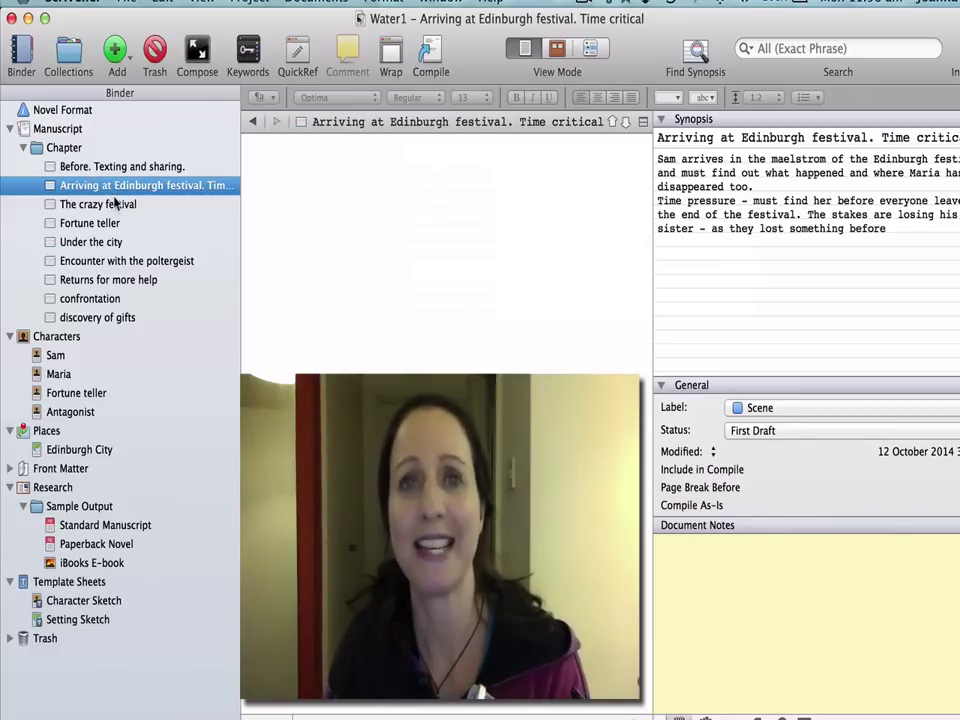
Step: In the Water1 project, read the synopses of the "Arriving at Edinburgh festival. Time critical" and "The crazy festival" scenes
mouse_move(115, 204)
left_click(390, 224)
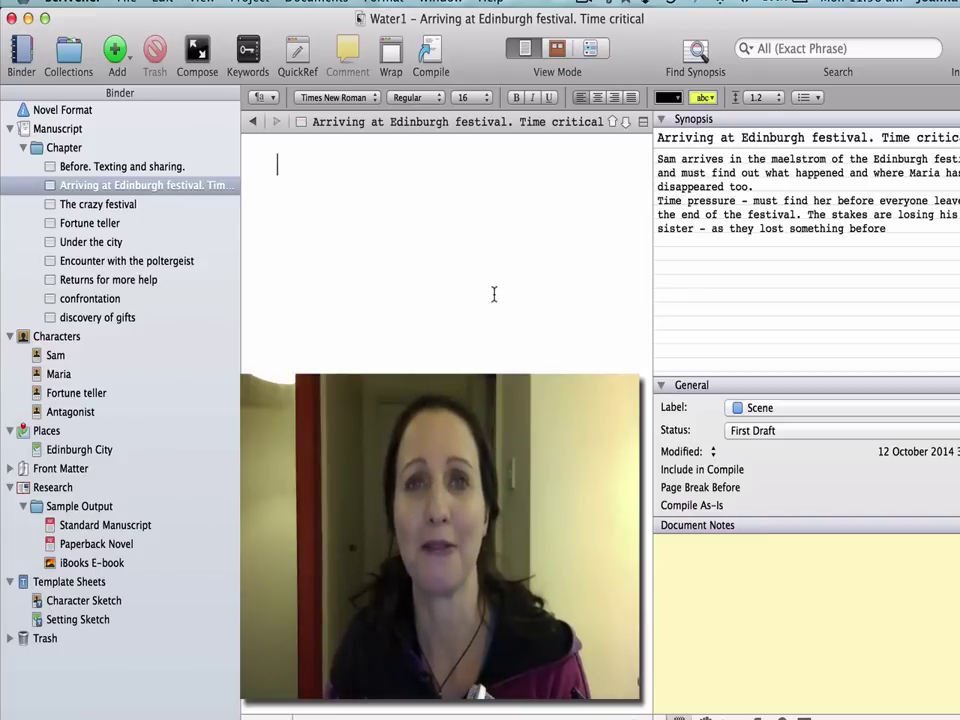
left_click(102, 204)
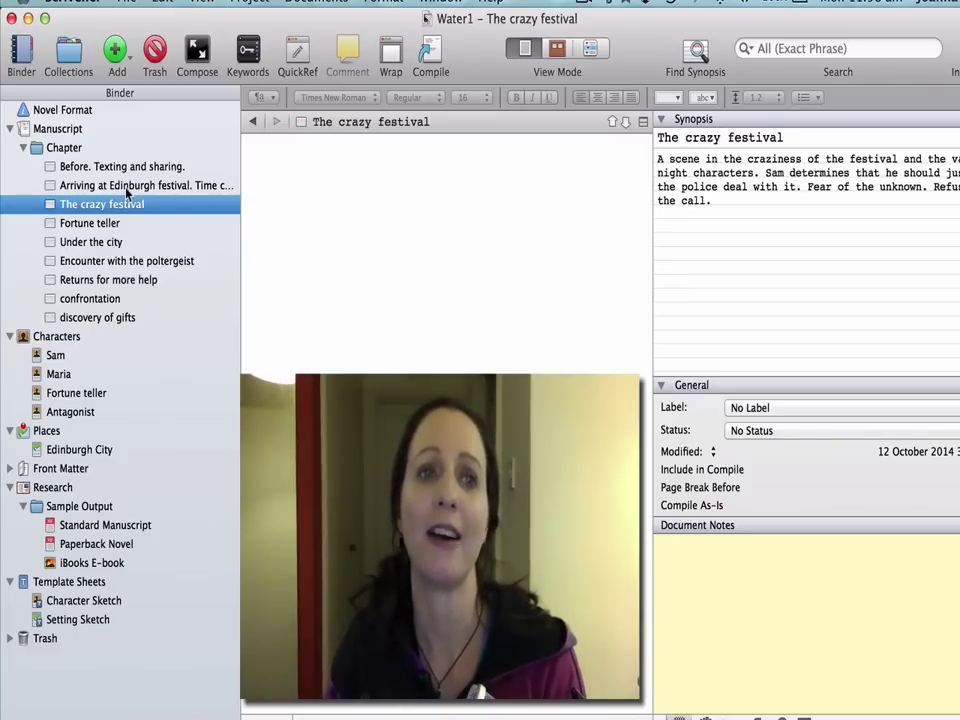
left_click(127, 188)
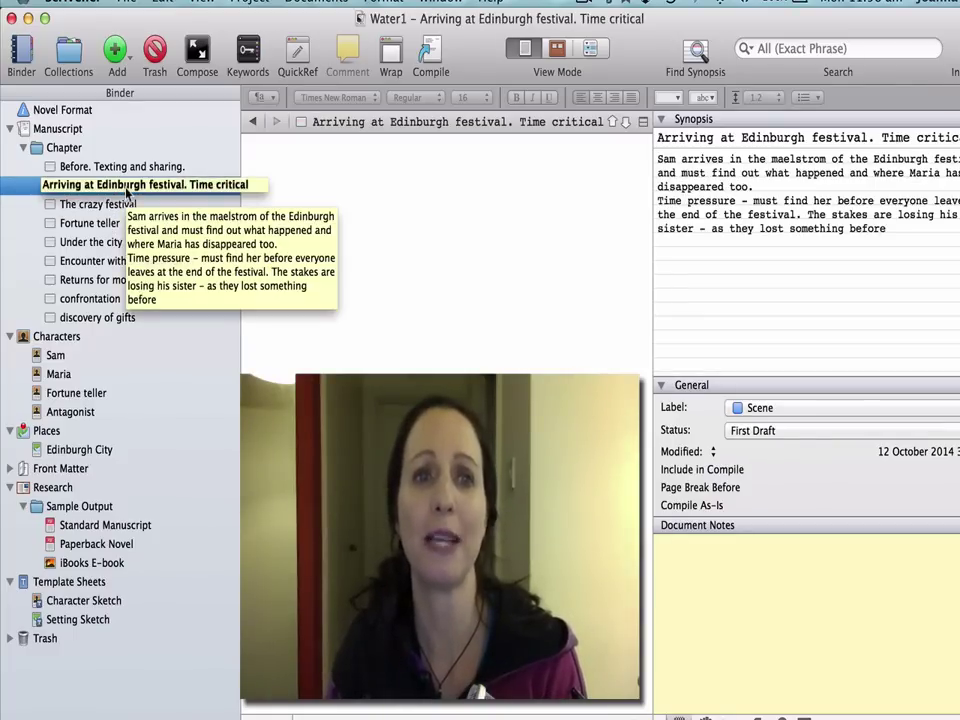
left_click_drag(889, 229, 659, 153)
left_click(703, 208)
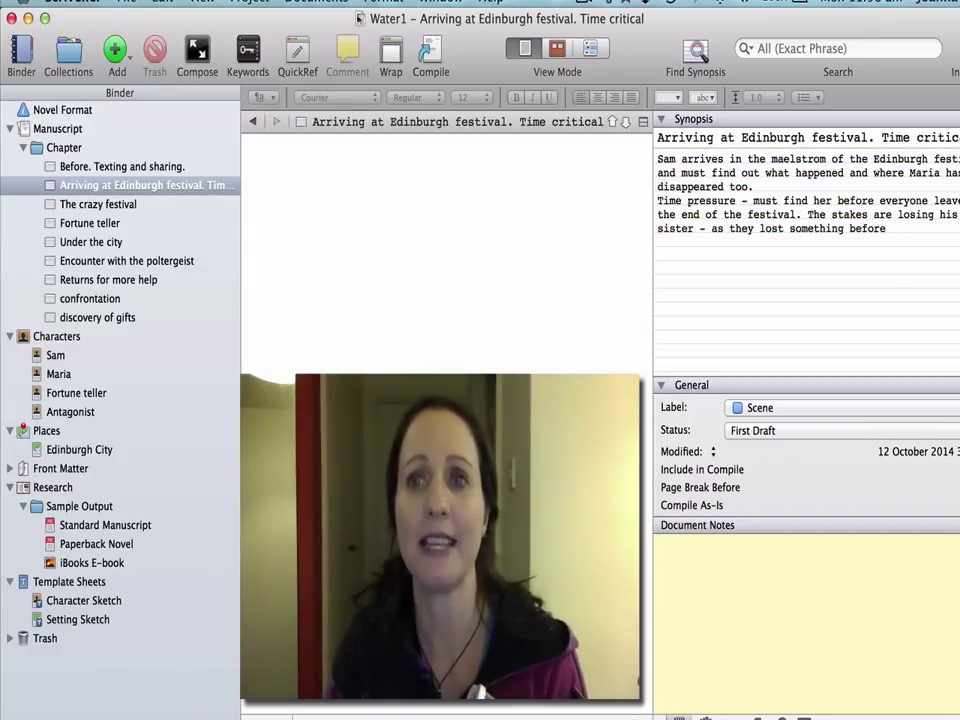
Step: Hide the inspector for the "Arriving at Edinburgh festival" scene and show it again
left_click(957, 56)
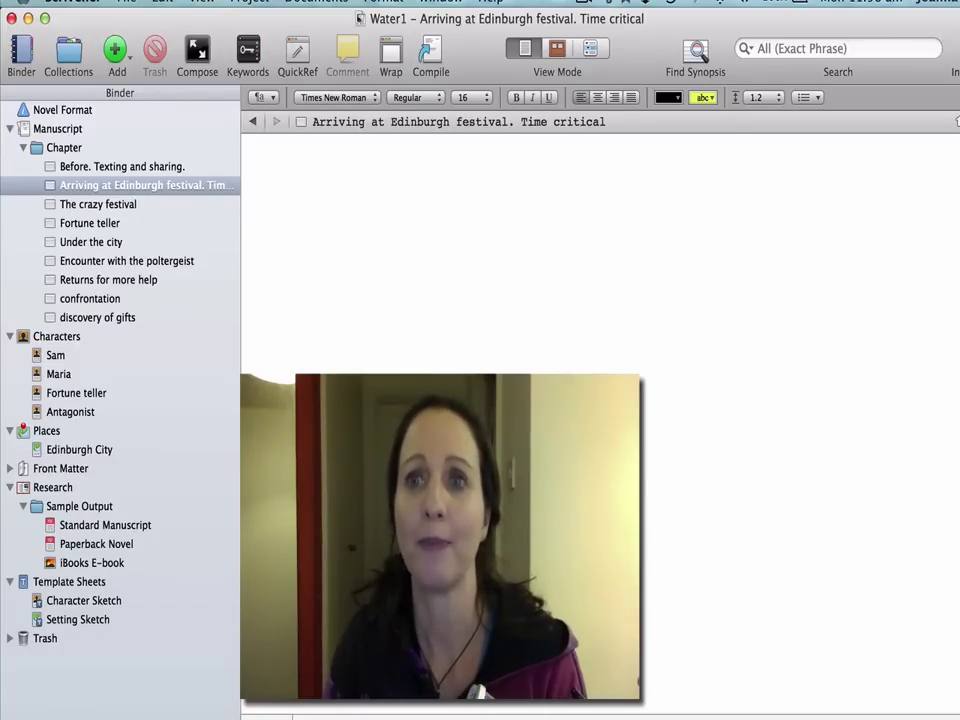
left_click(957, 56)
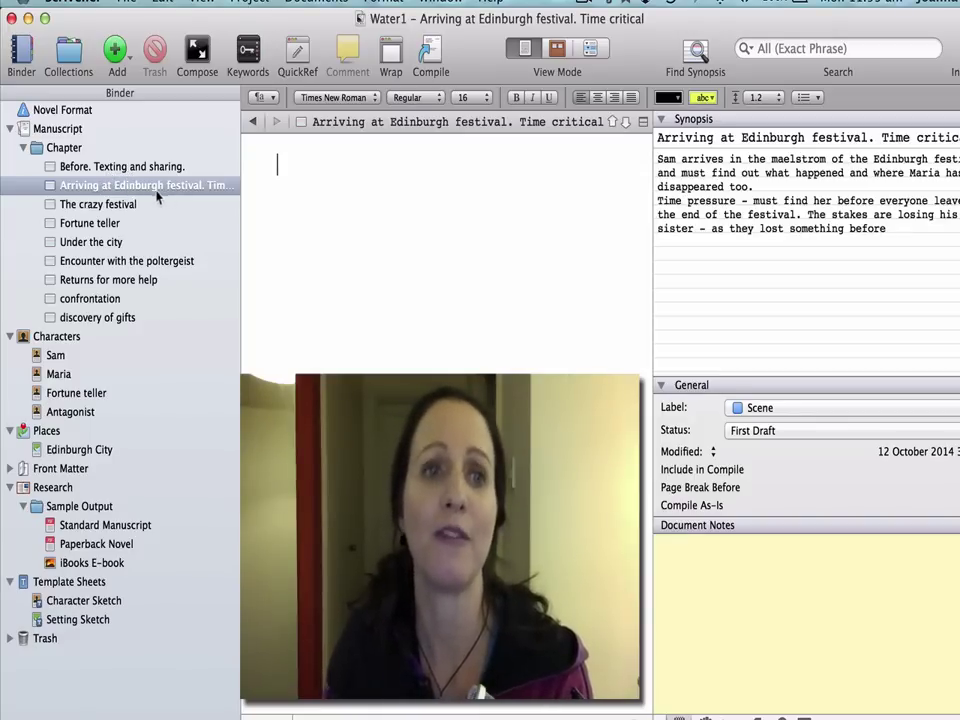
Step: Check the synopses of the "The crazy festival", "Fortune teller" and "Returns for more help" scenes
left_click(103, 210)
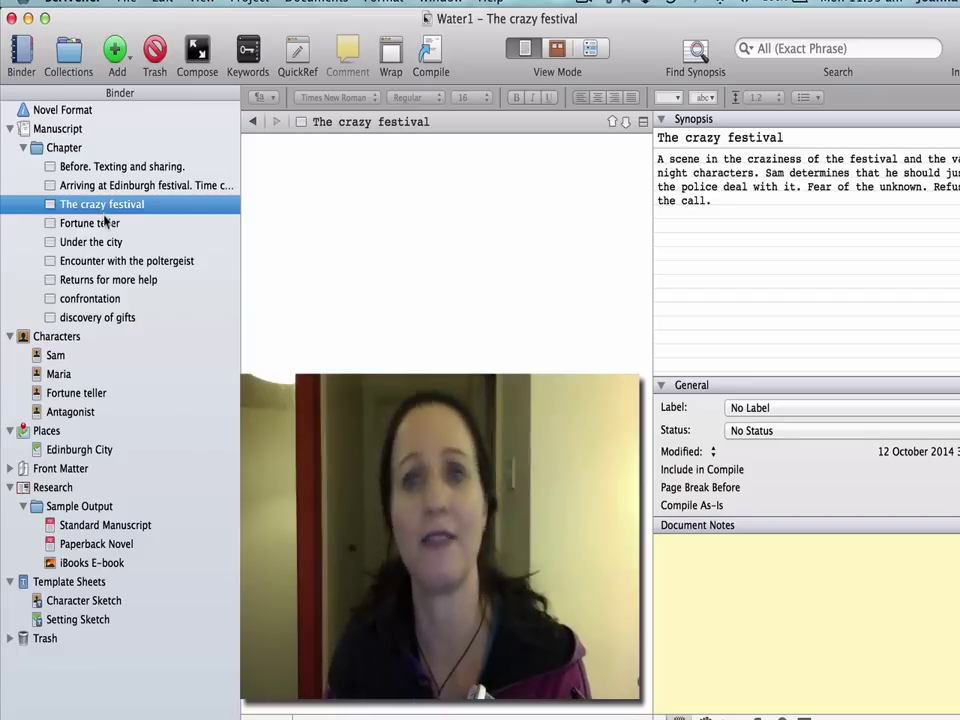
left_click(98, 224)
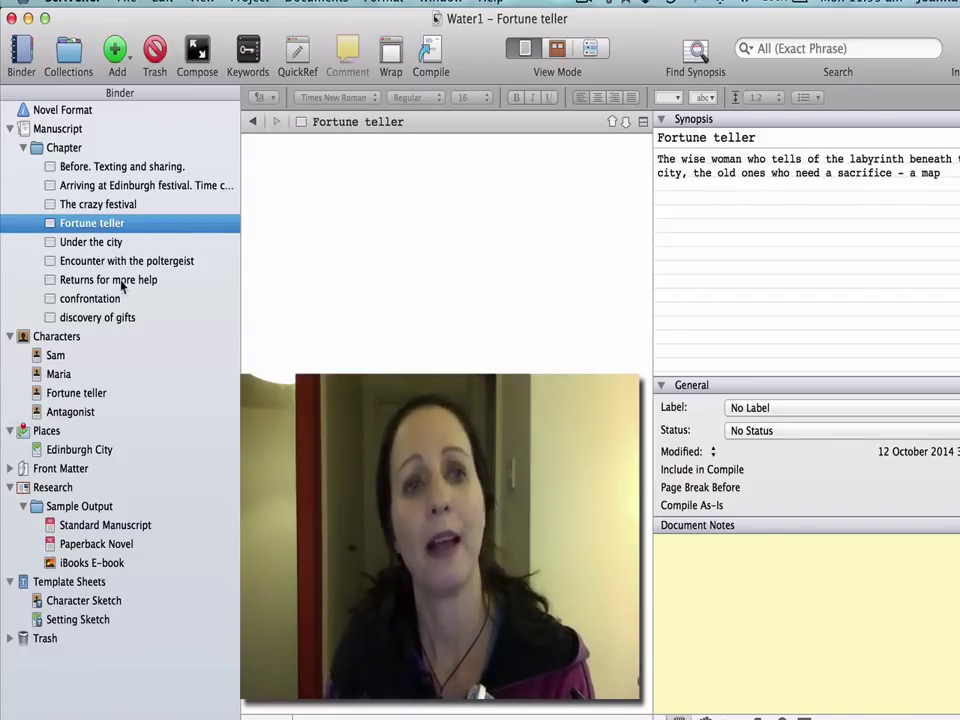
mouse_move(121, 286)
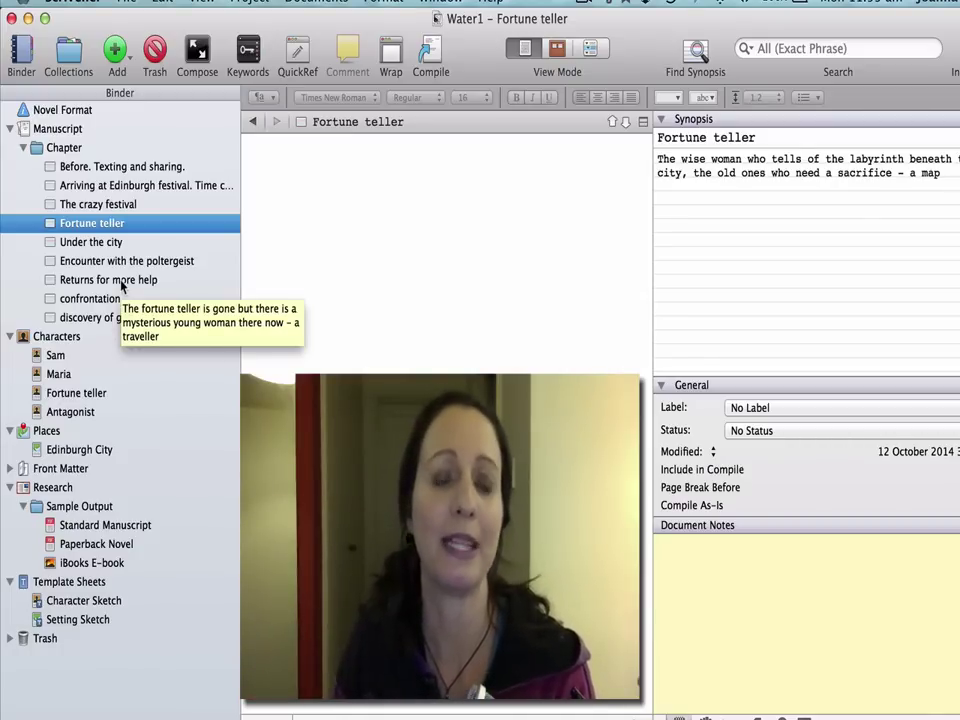
Step: Look at "The crazy festival" scene, the Sam character sheet and the Edinburgh City setting sheet
mouse_move(130, 172)
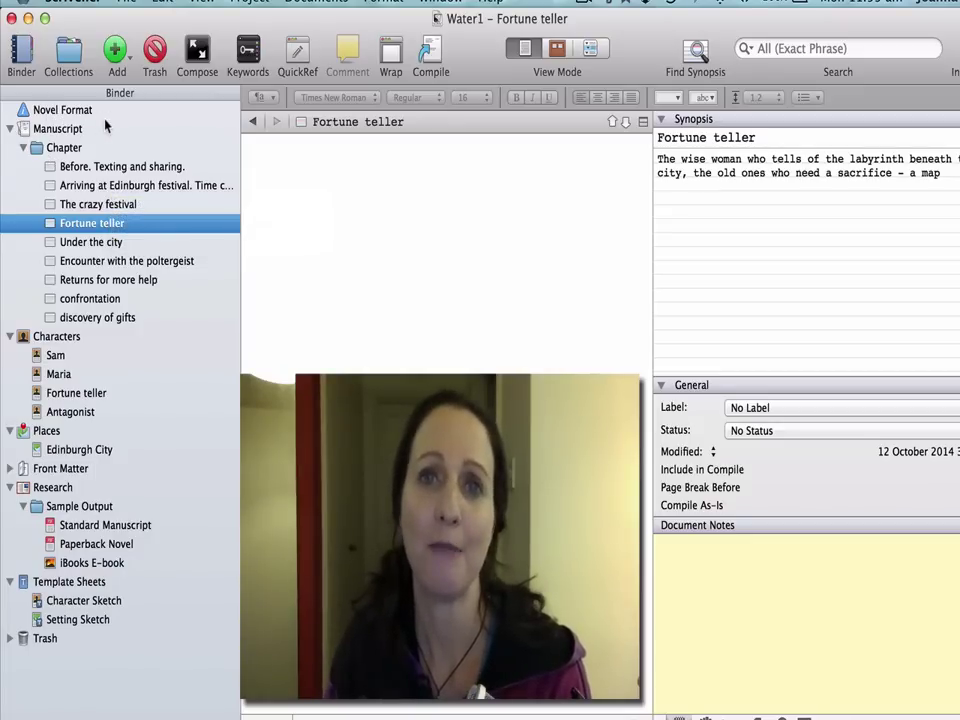
left_click(62, 168)
left_click(80, 204)
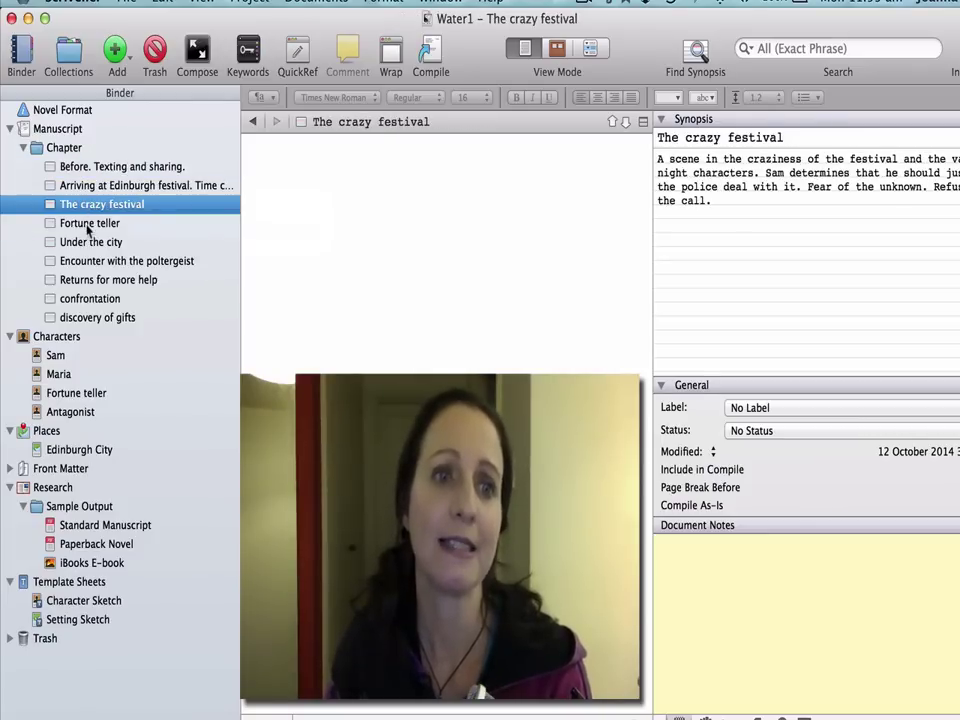
left_click(56, 356)
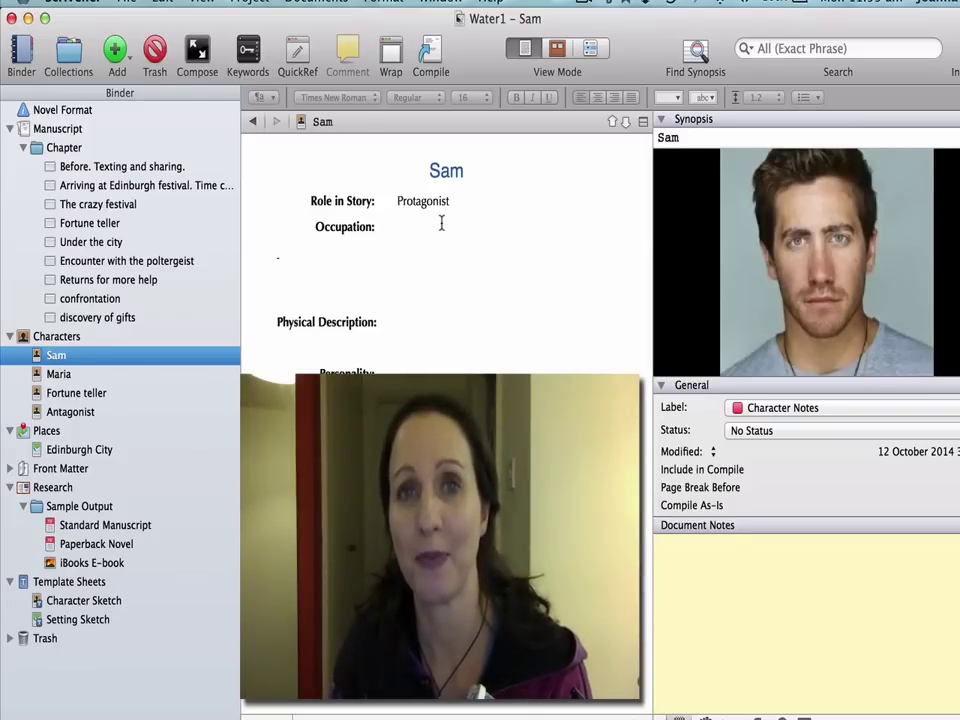
left_click(81, 450)
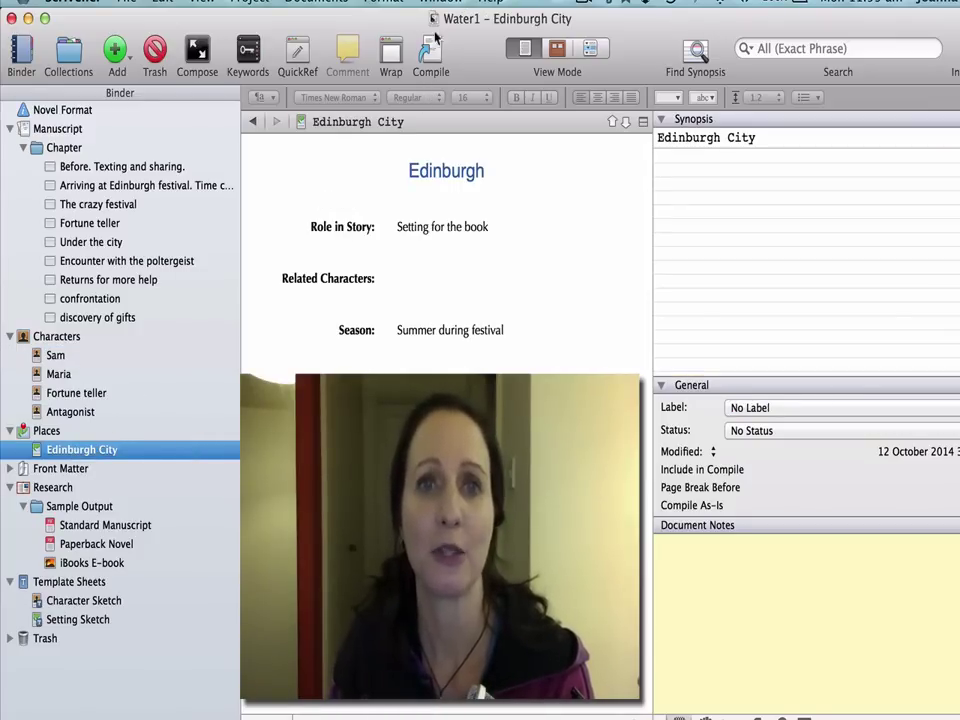
Step: Try full-screen composition in the "Before. Texting and sharing." scene with the filler text "iuguvvyvvy", and delete that text after returning to the normal view
left_click(113, 168)
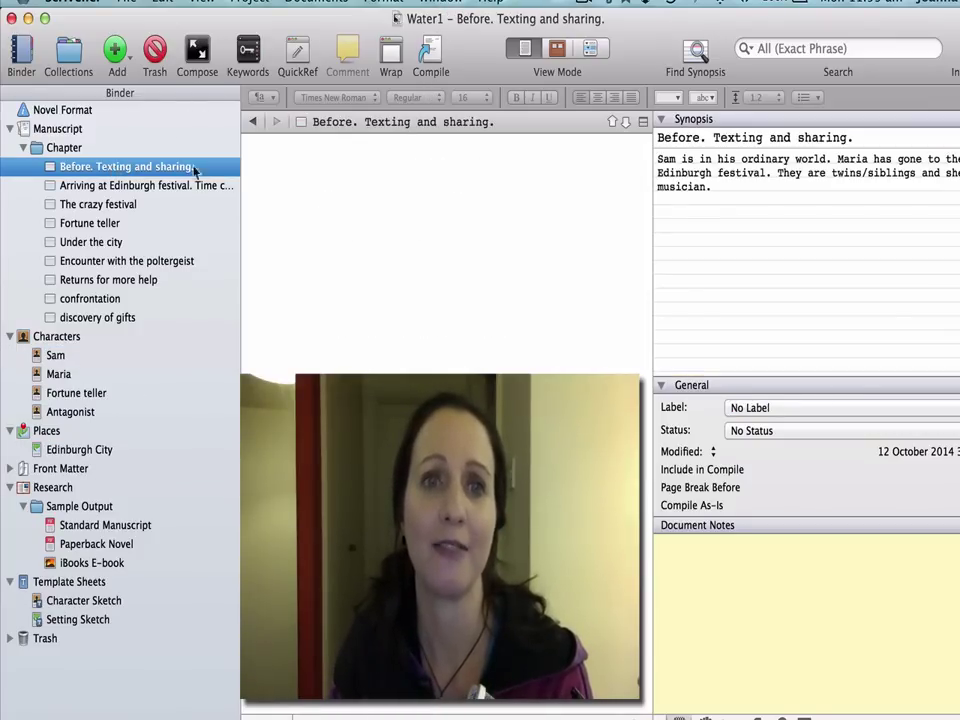
left_click(371, 190)
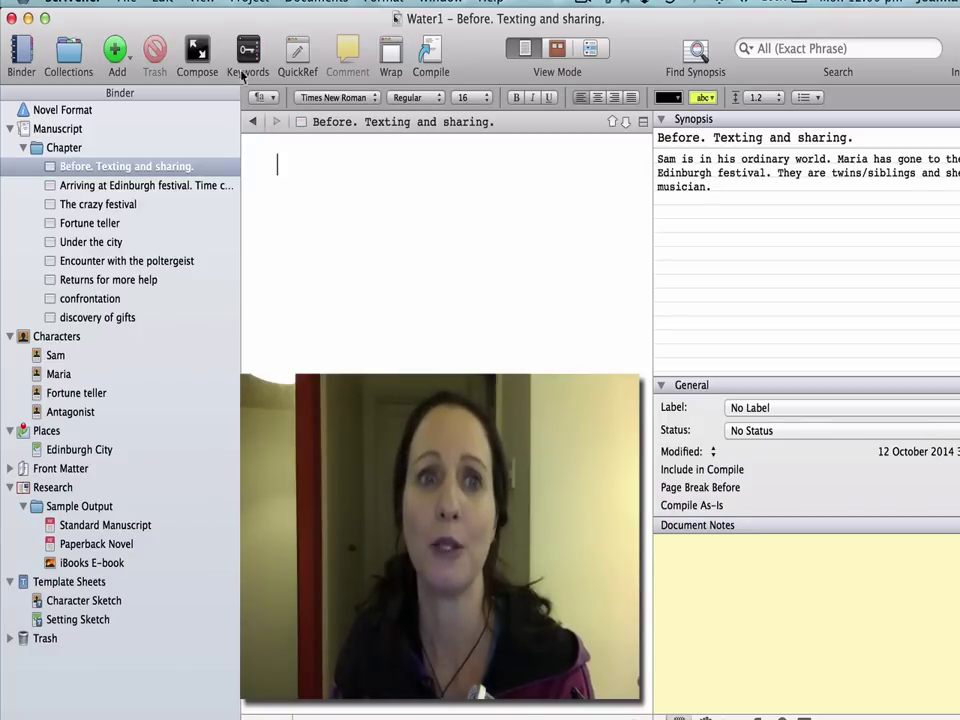
left_click(199, 52)
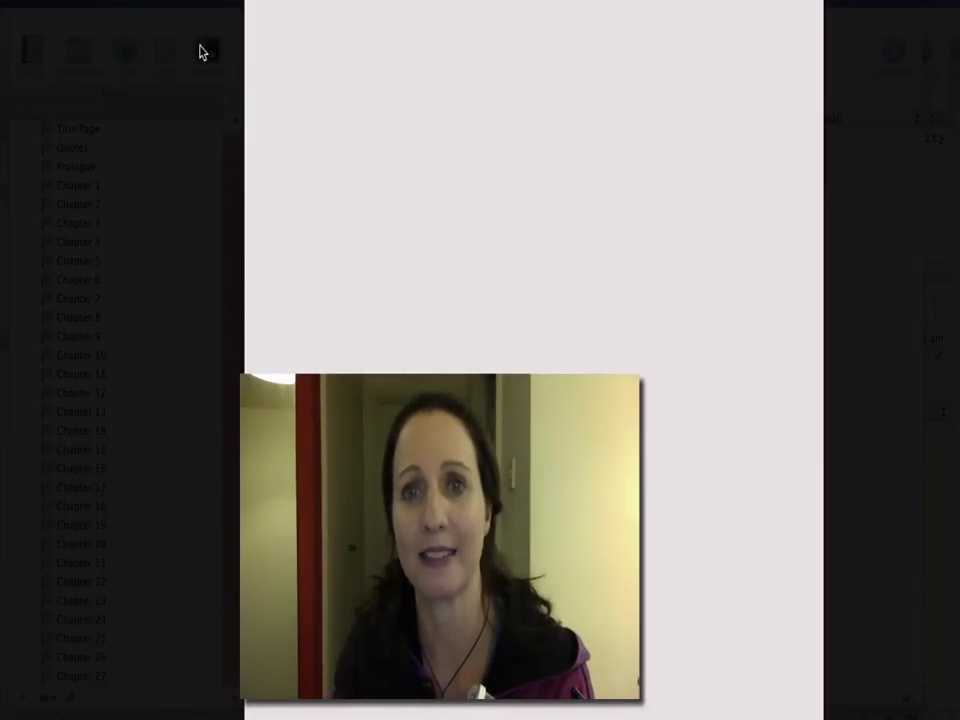
type("iuguv")
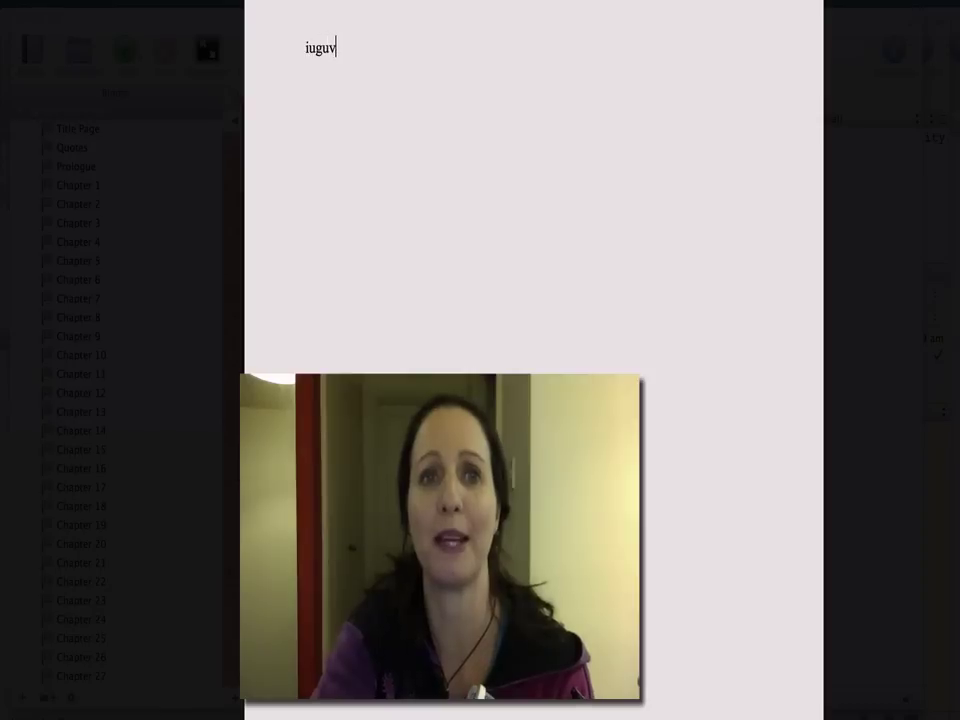
type("vyvvy")
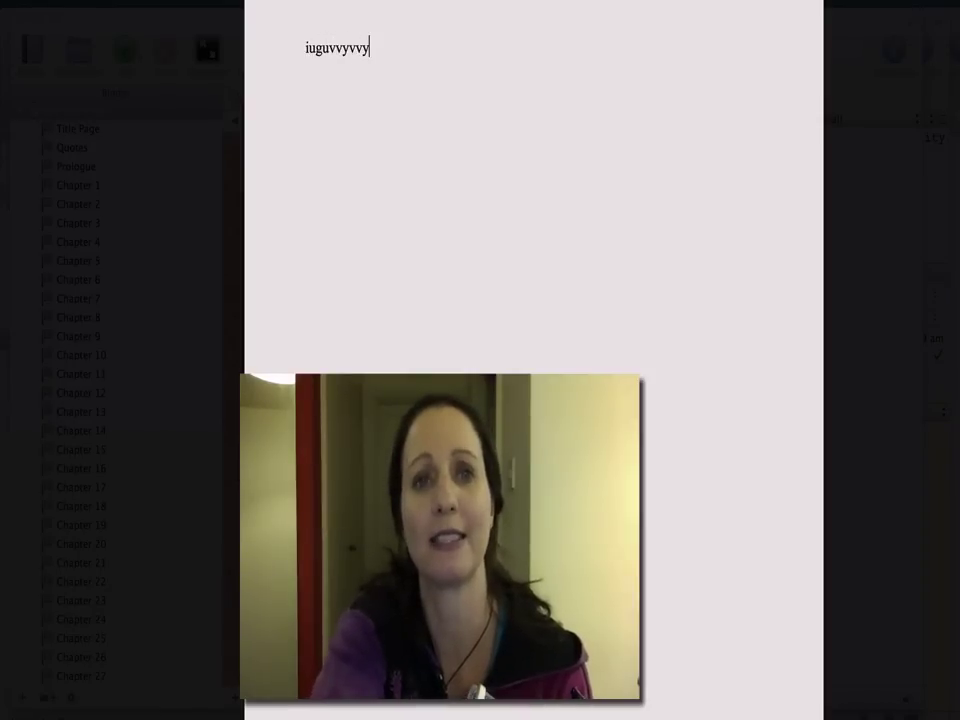
key("Escape")
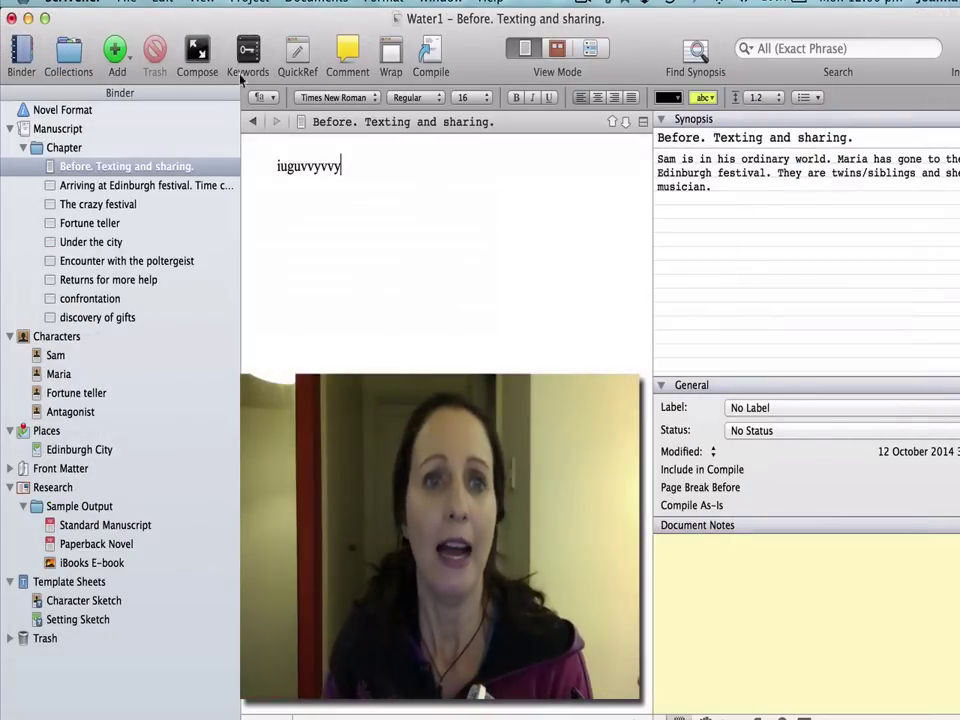
left_click_drag(350, 170, 261, 171)
key("BackSpace")
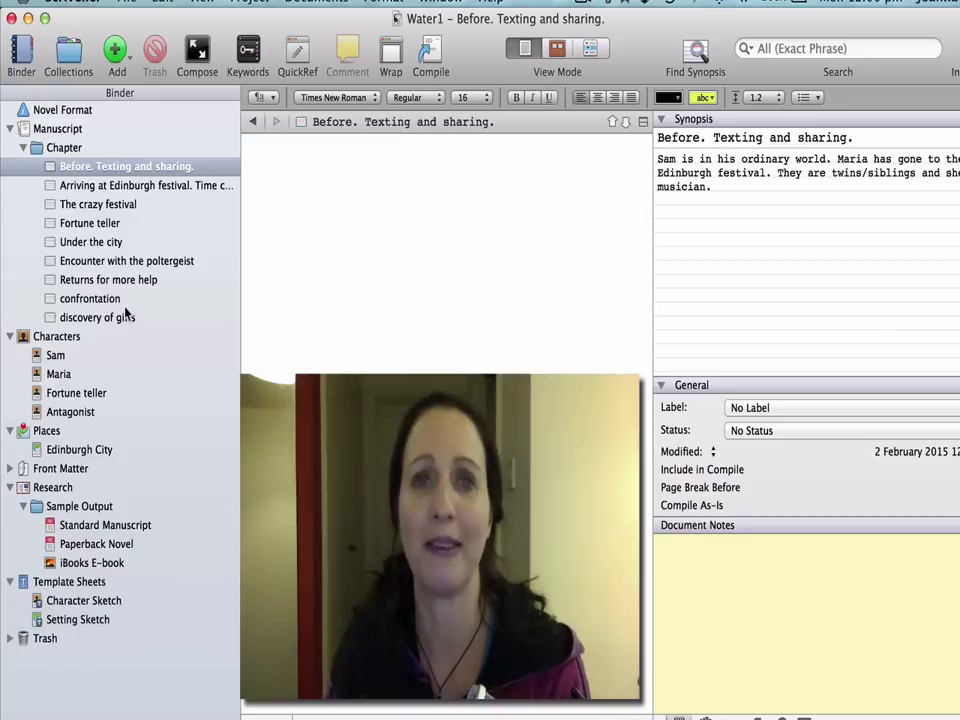
left_click(444, 4)
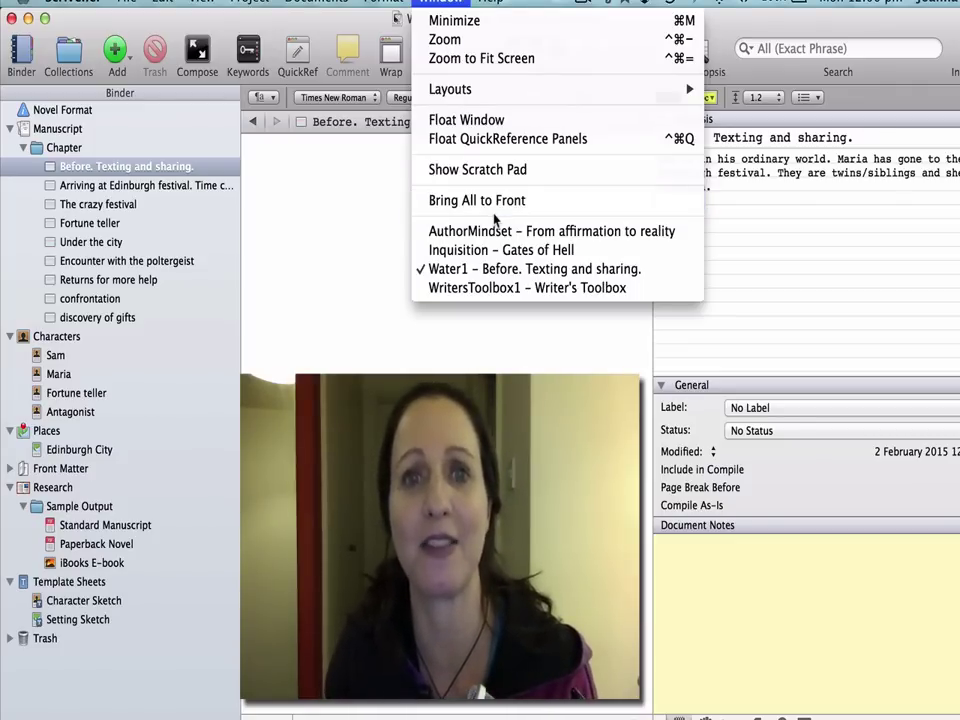
left_click(362, 208)
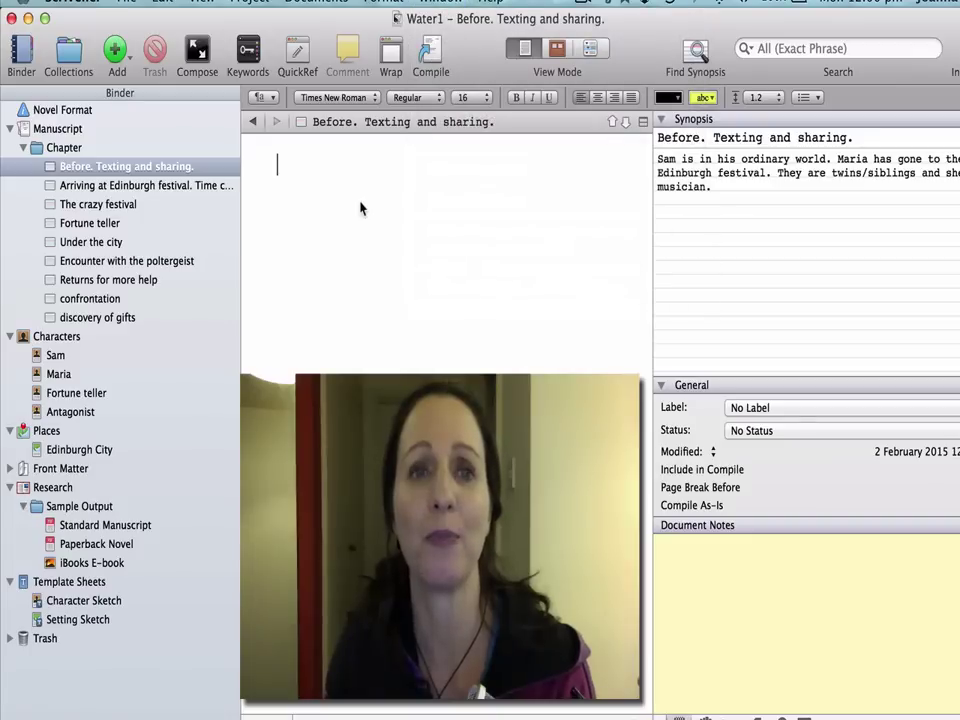
Step: Show the project targets for Water1 and set the manuscript target to 70,000 words
left_click(252, 3)
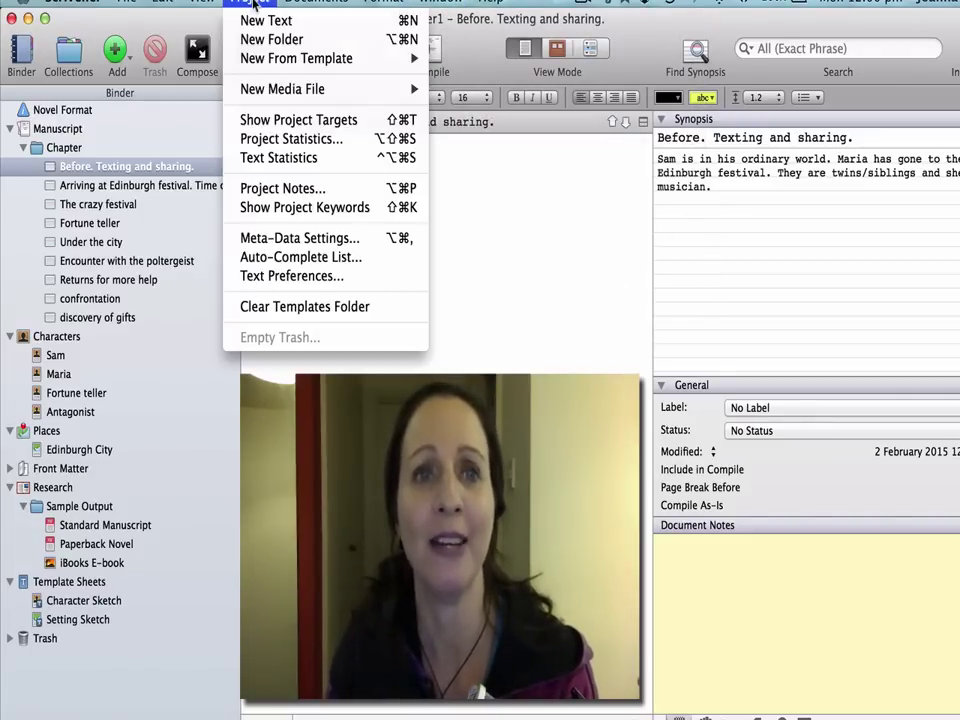
left_click(292, 122)
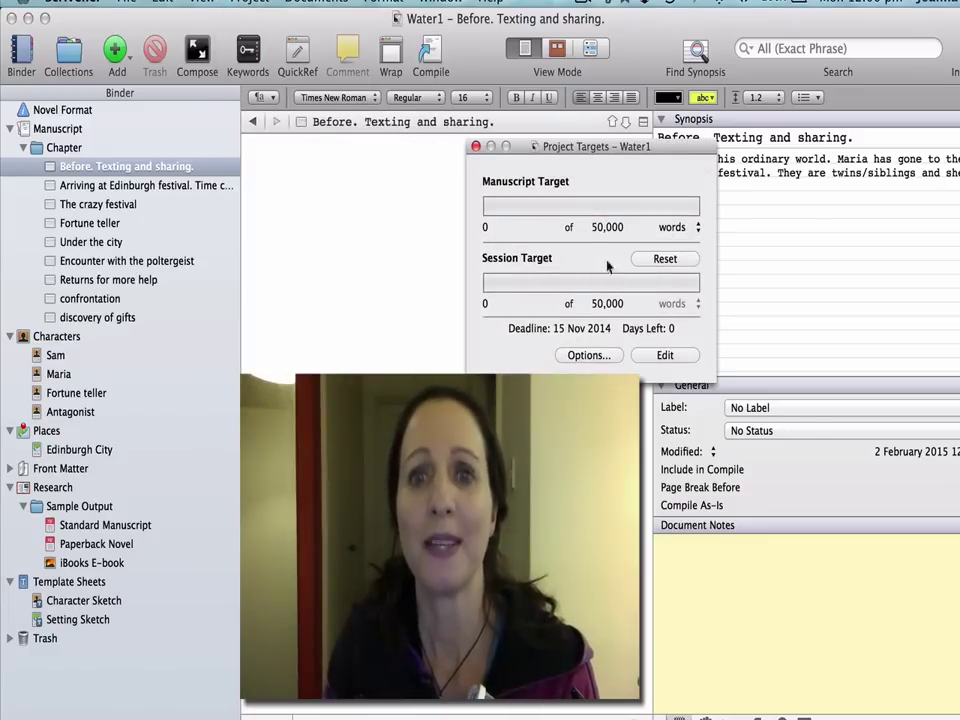
left_click(620, 227)
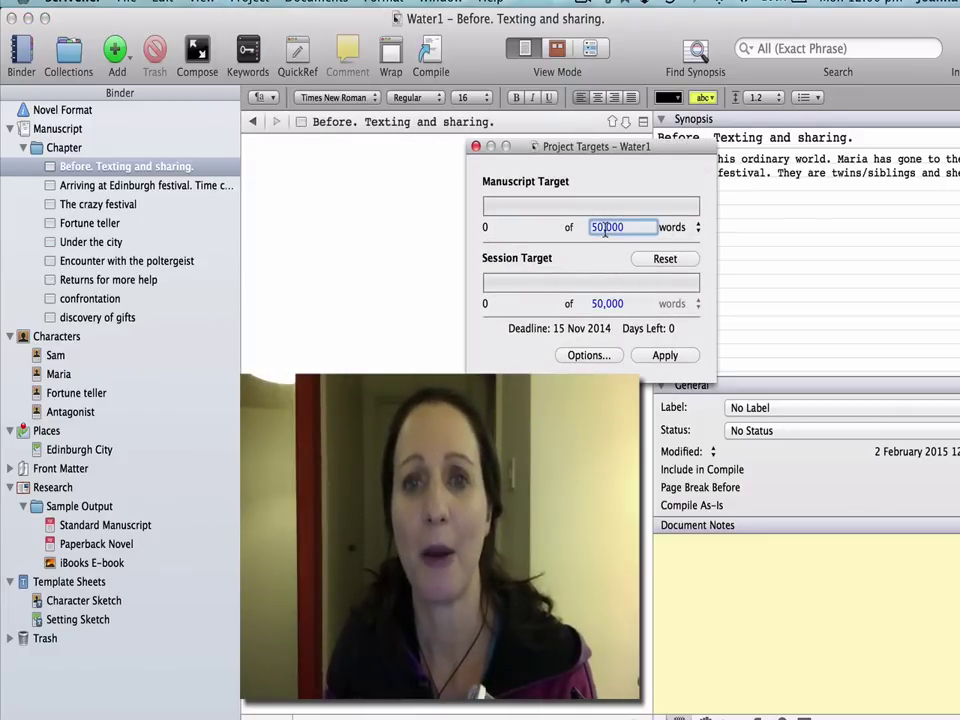
type("70000")
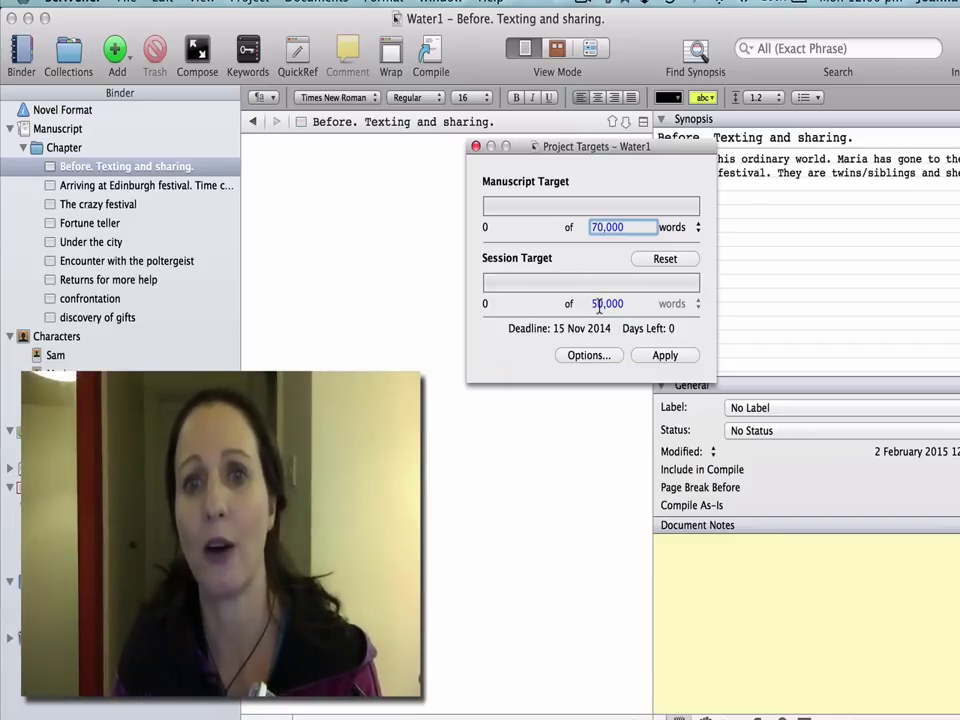
Step: In the target options, set the draft deadline to 15/04/2015
left_click(600, 357)
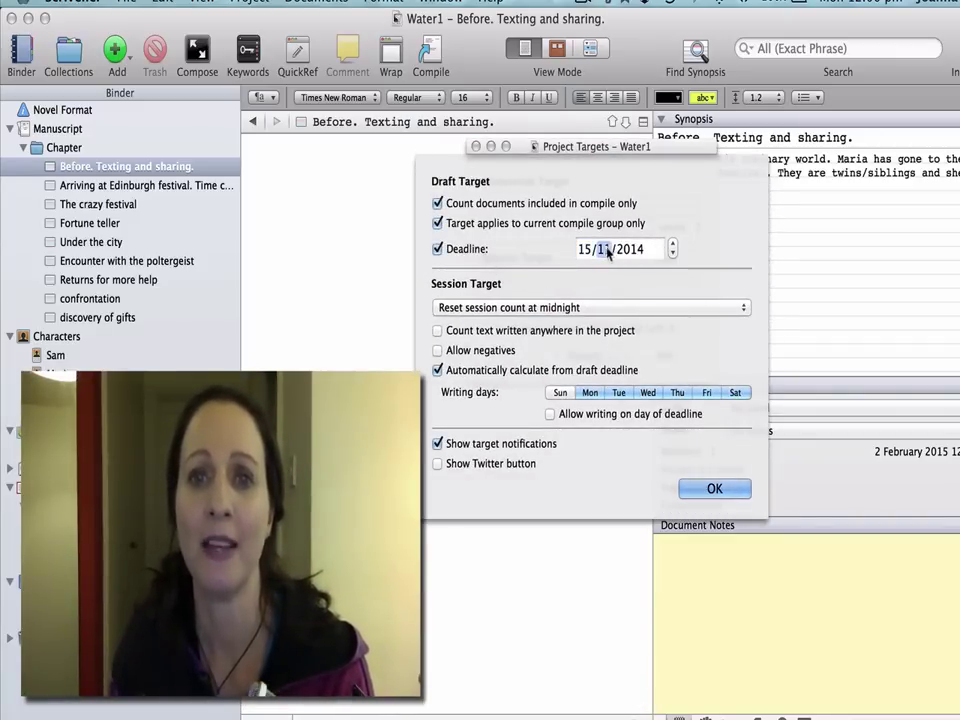
type("1604")
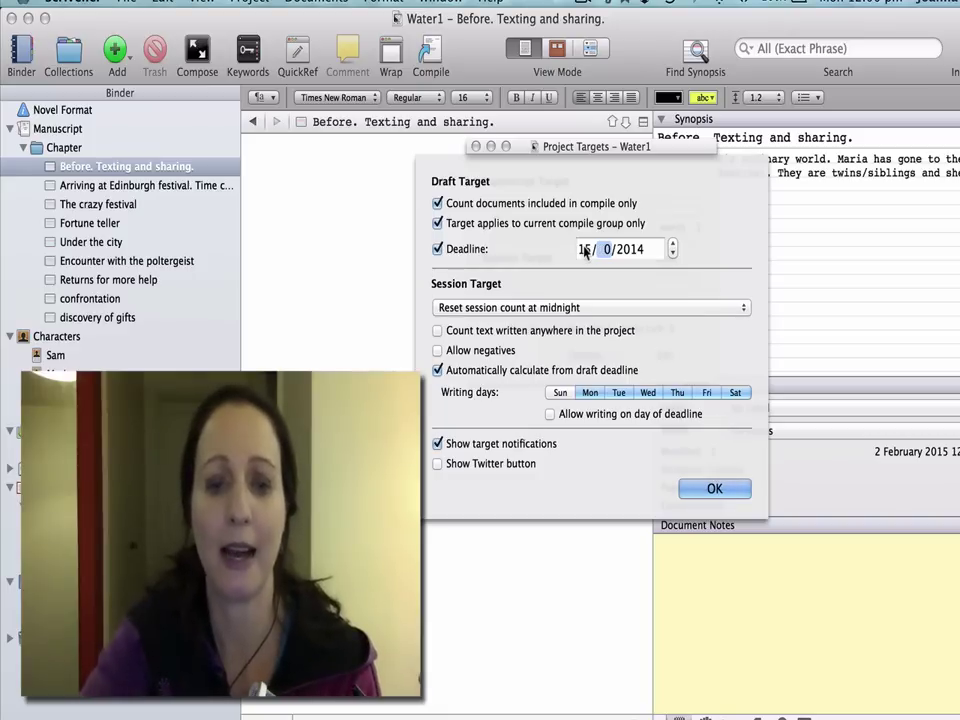
left_click(629, 249)
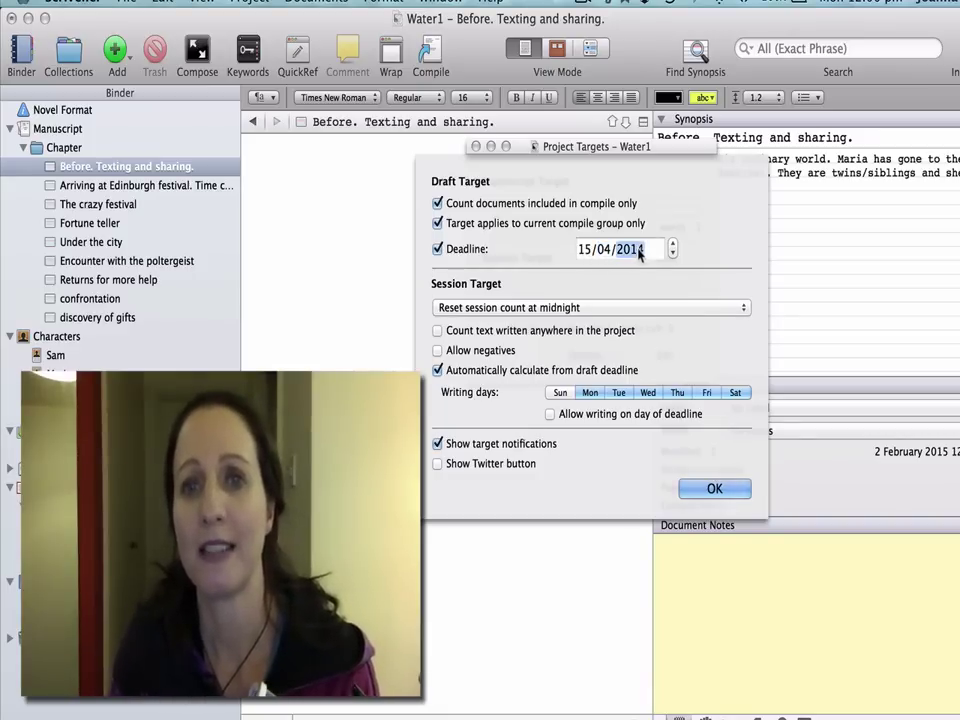
left_click(673, 244)
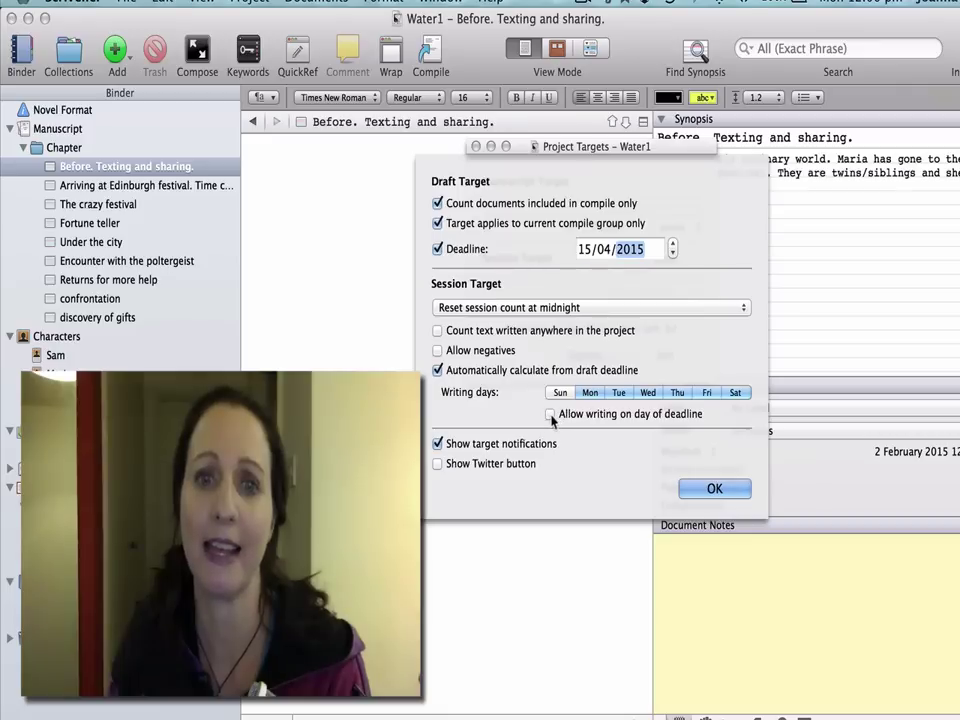
Step: Allow writing on the day of the deadline, remove Saturday from the writing days, and close the project targets
left_click(556, 414)
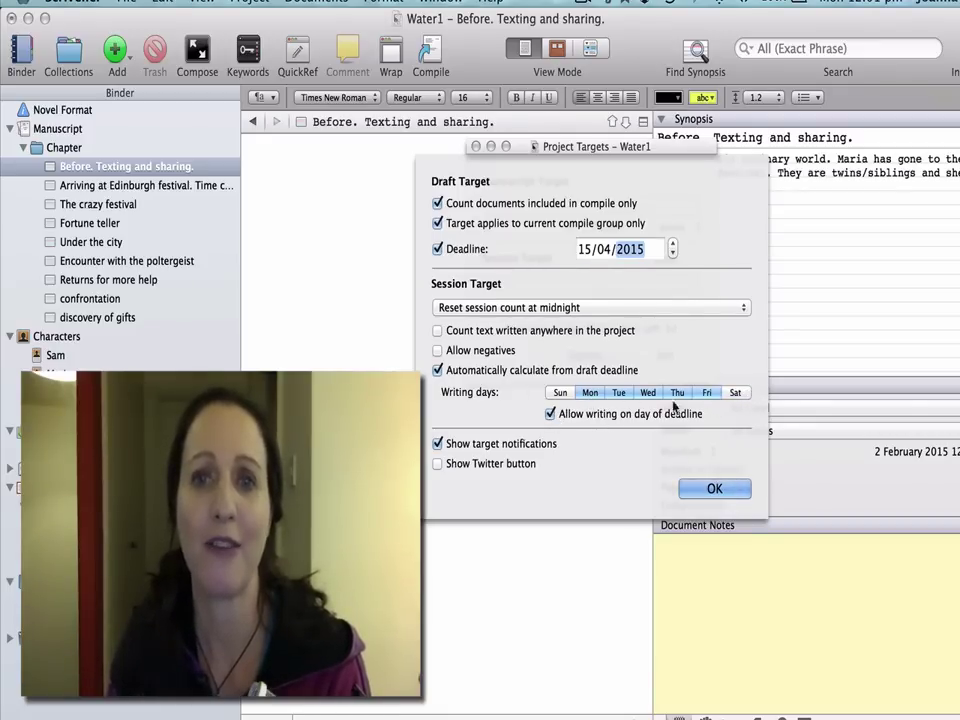
left_click(714, 488)
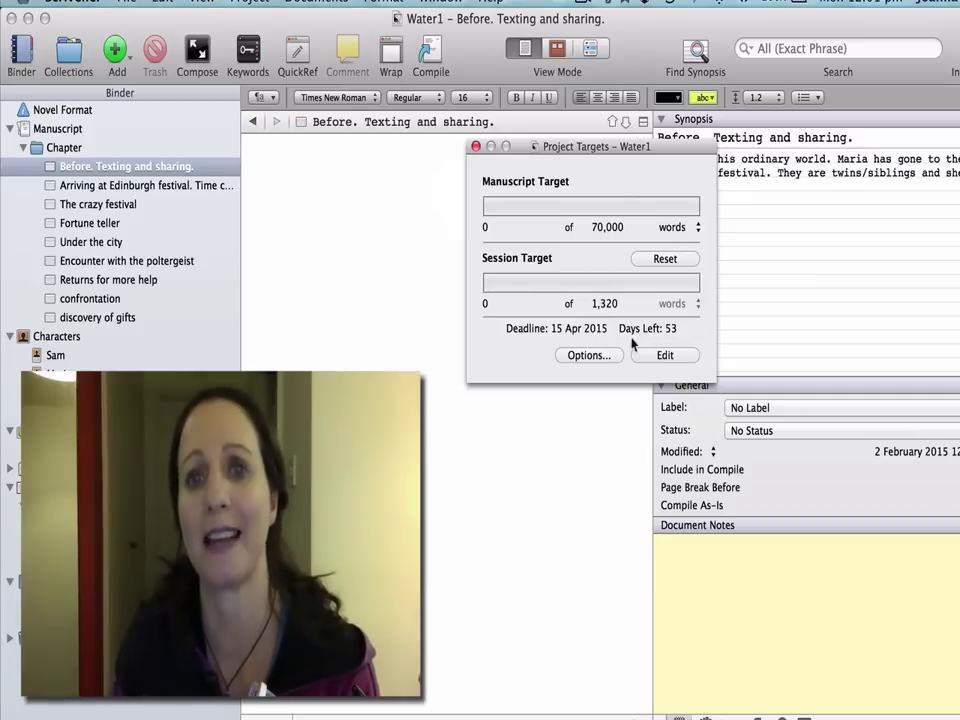
left_click(477, 147)
Step: Switch to the Inquisition project and view the Prologue and Title Page of Gates of Hell
left_click(440, 3)
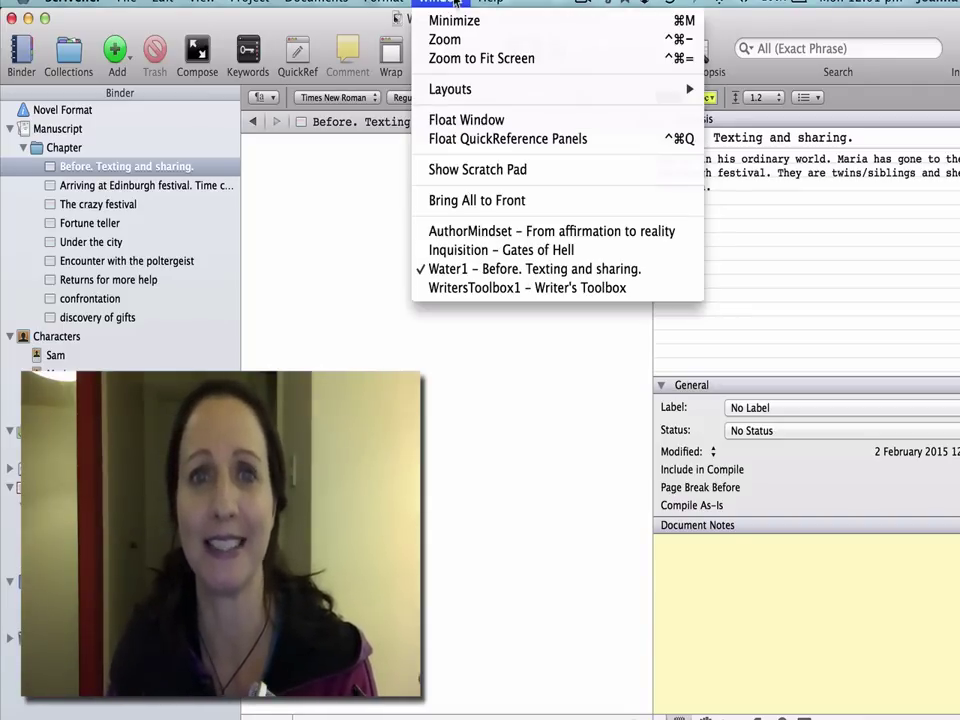
left_click(500, 250)
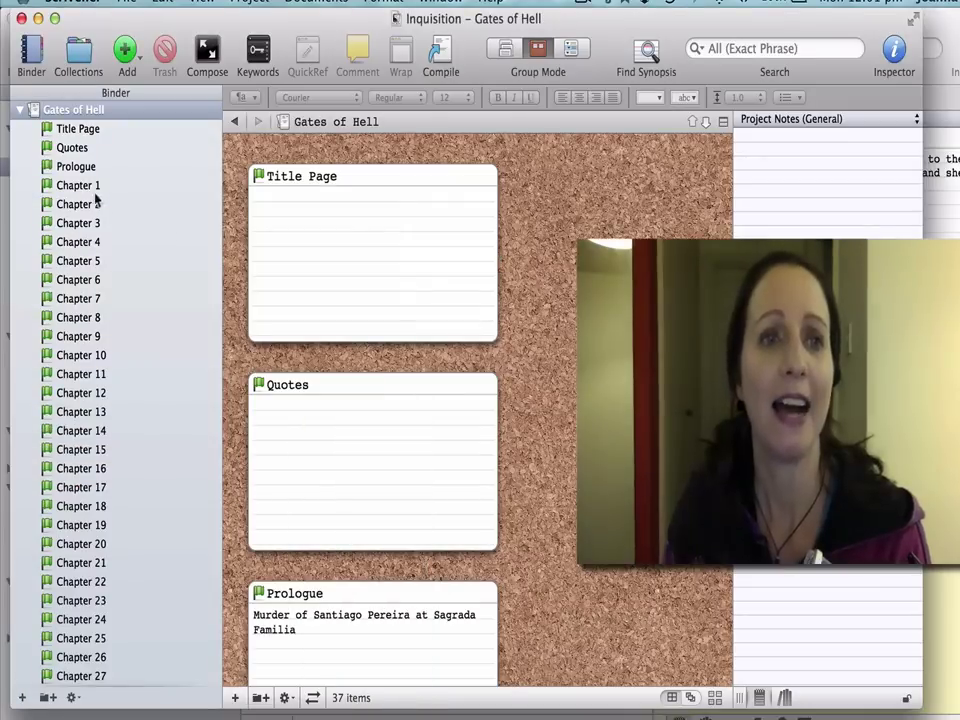
left_click(85, 168)
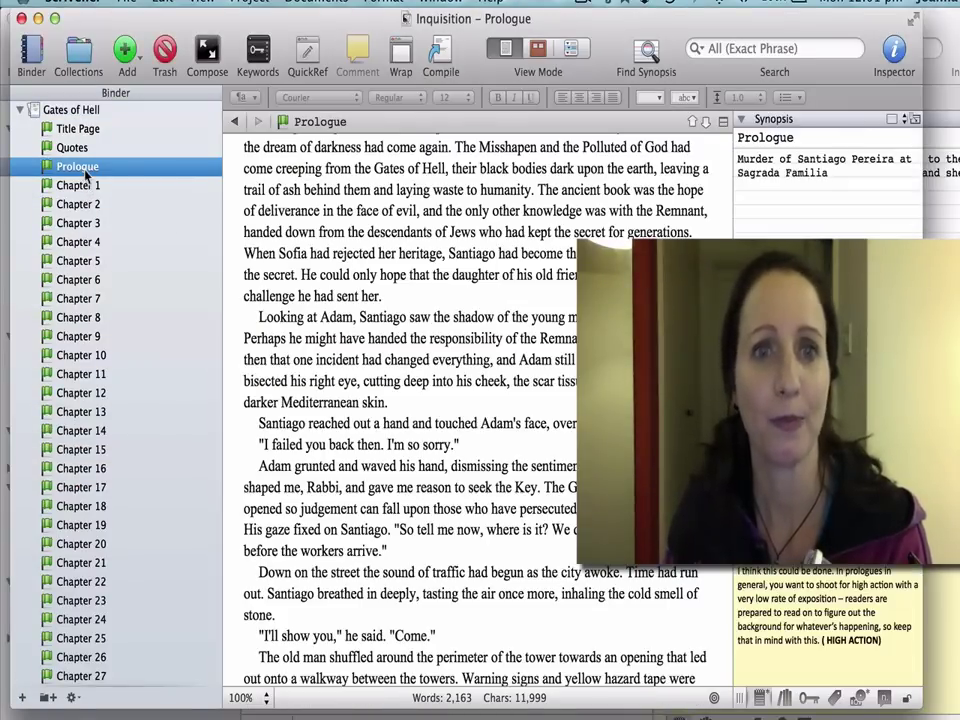
scroll(470, 400, "up", 10)
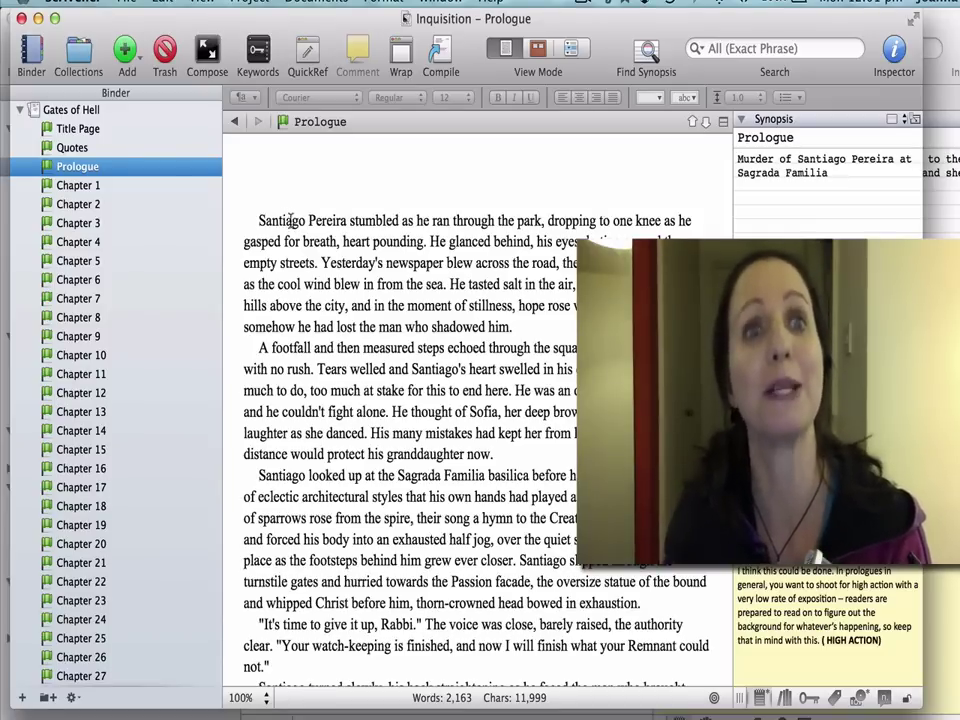
left_click(80, 129)
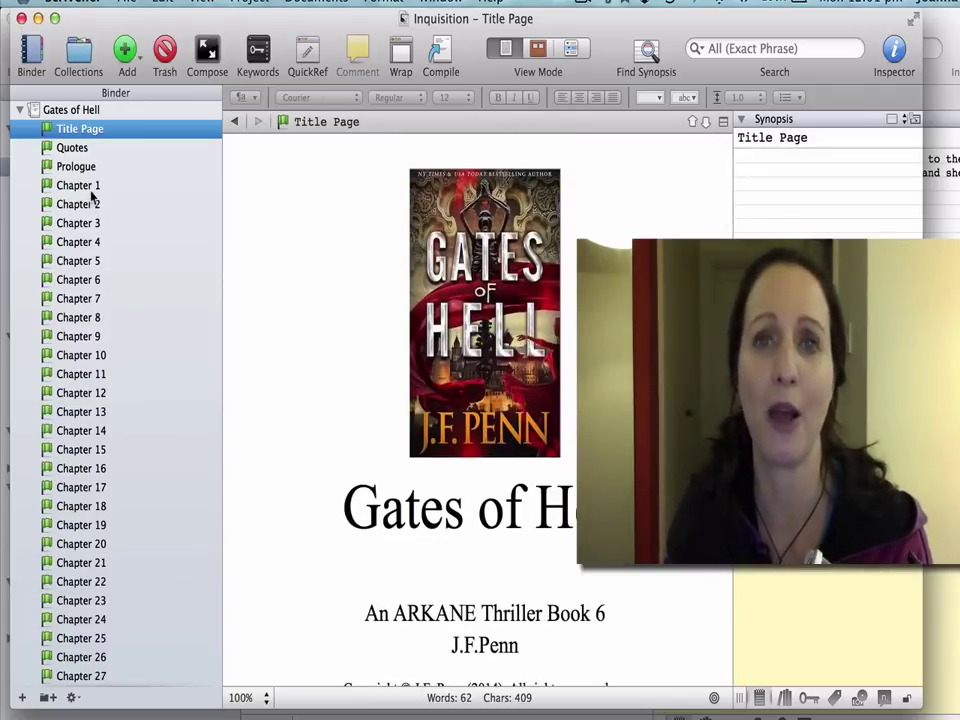
Step: Return to the Prologue by way of the Quotes page and examine its synopsis and document notes
mouse_move(91, 194)
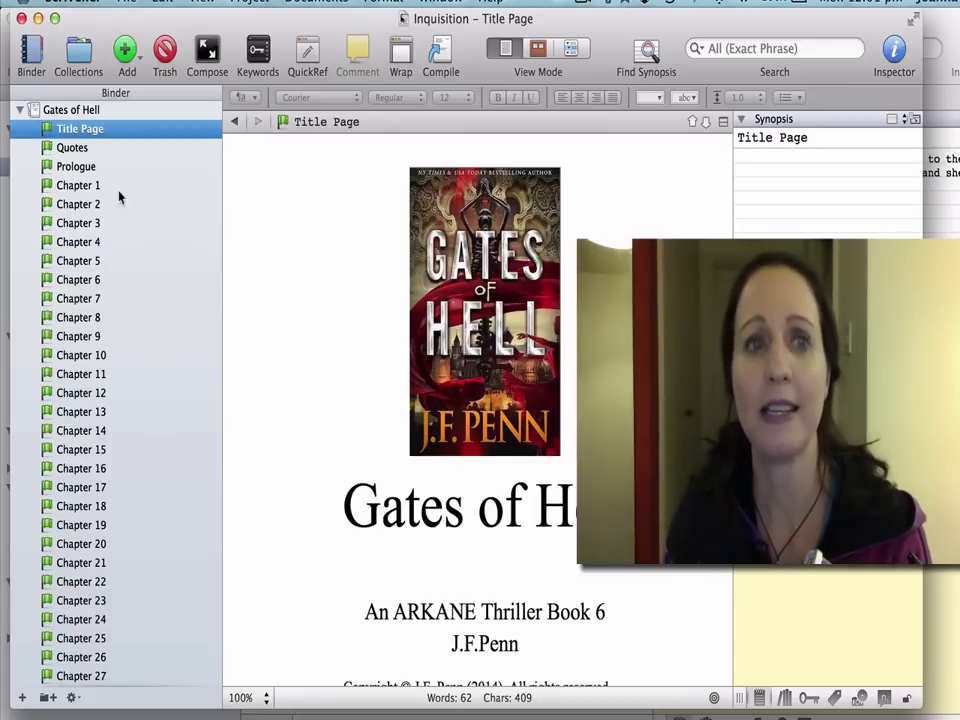
left_click(71, 148)
left_click(72, 166)
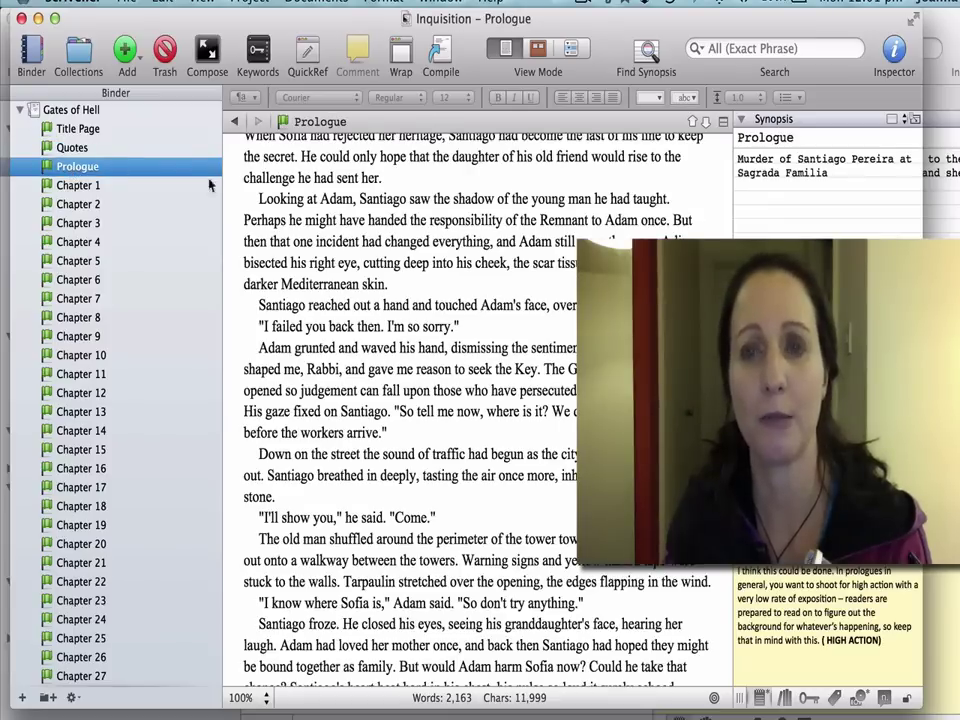
scroll(439, 287, "up", 10)
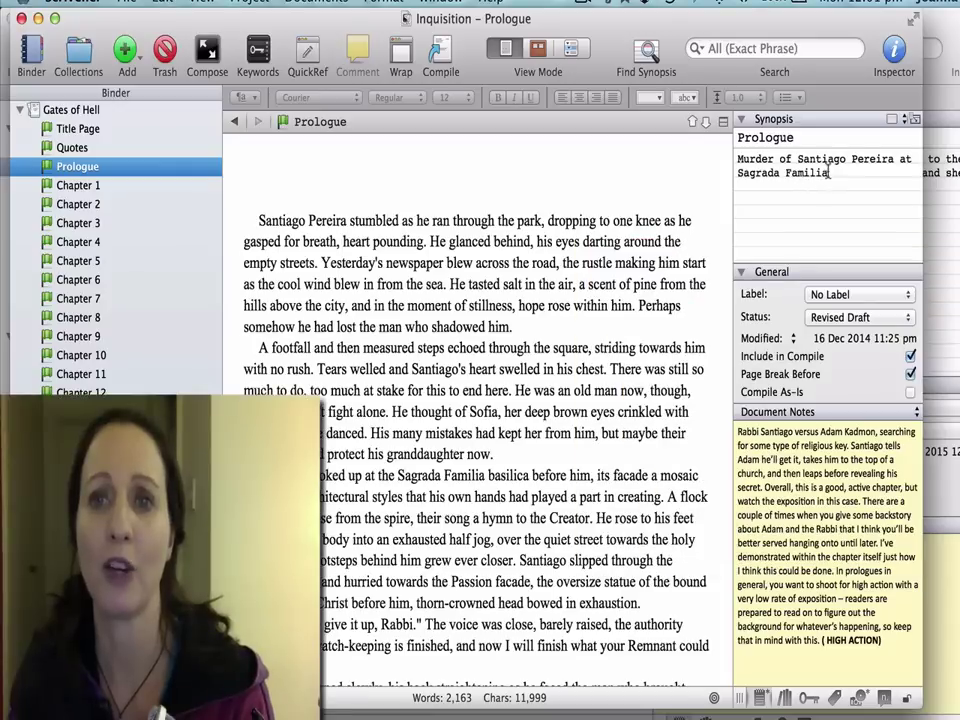
triple_click(836, 173)
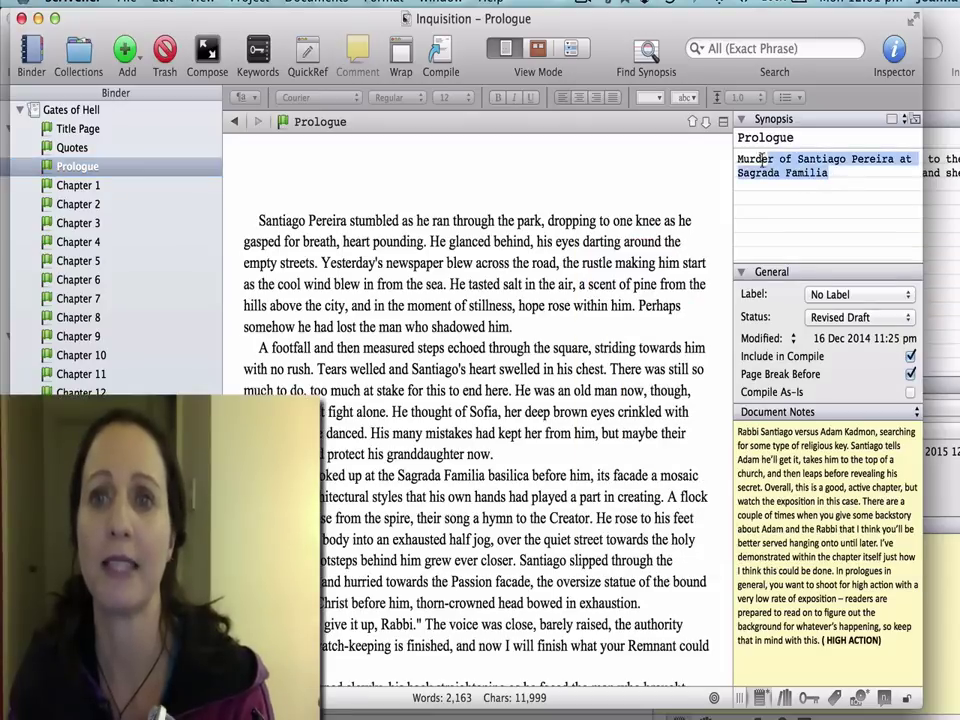
left_click(841, 174)
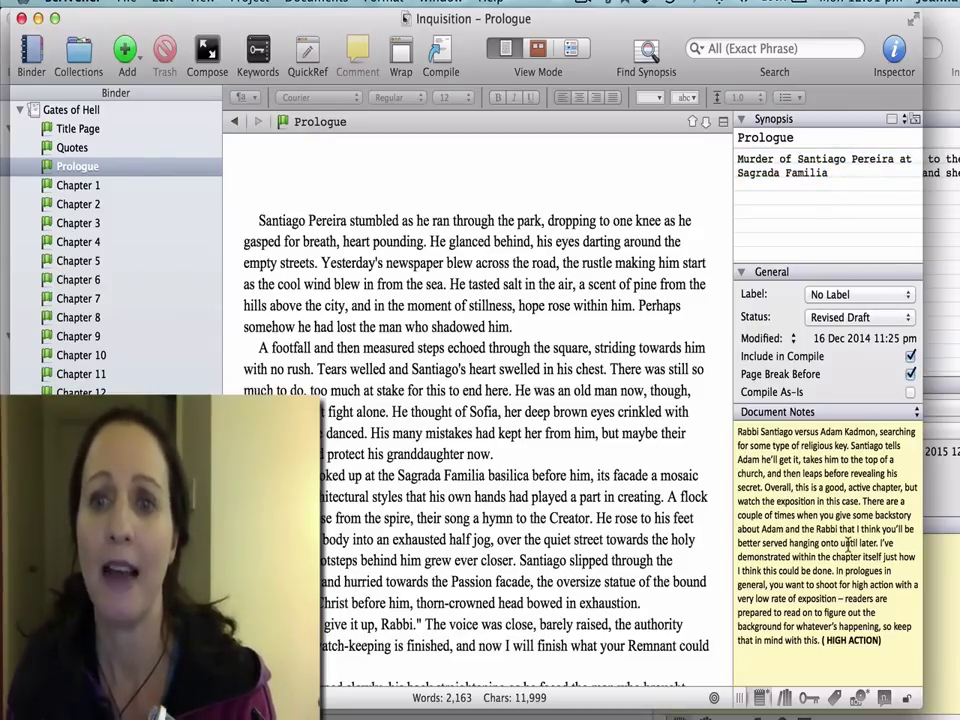
left_click_drag(898, 640, 734, 428)
left_click(794, 449)
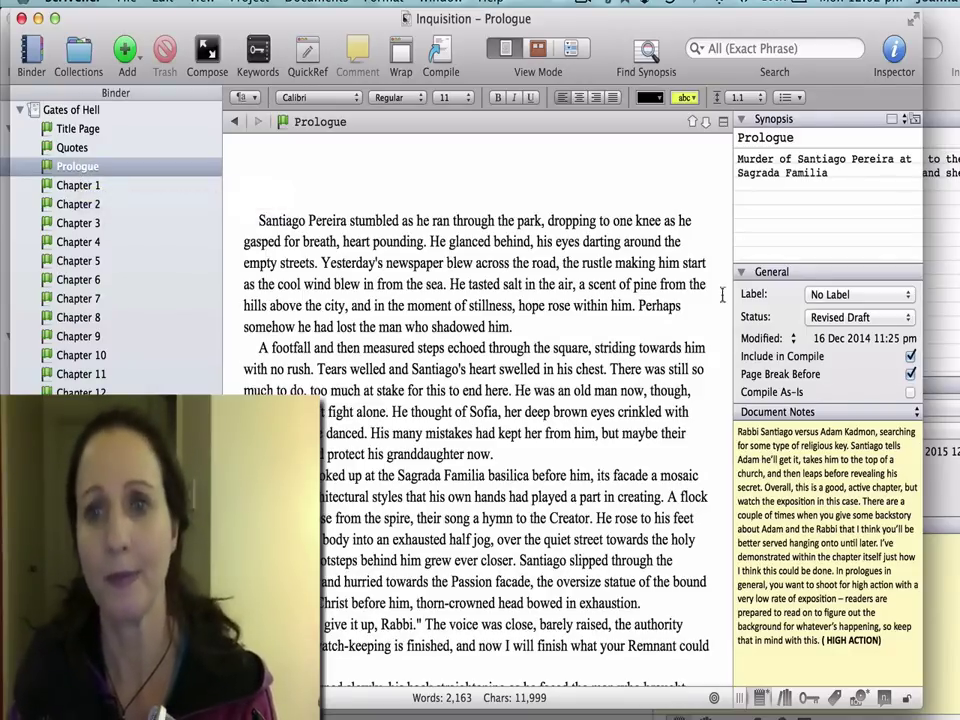
Step: Review the label choices for the Prologue, keep No Label, and check the document's word count
left_click(849, 295)
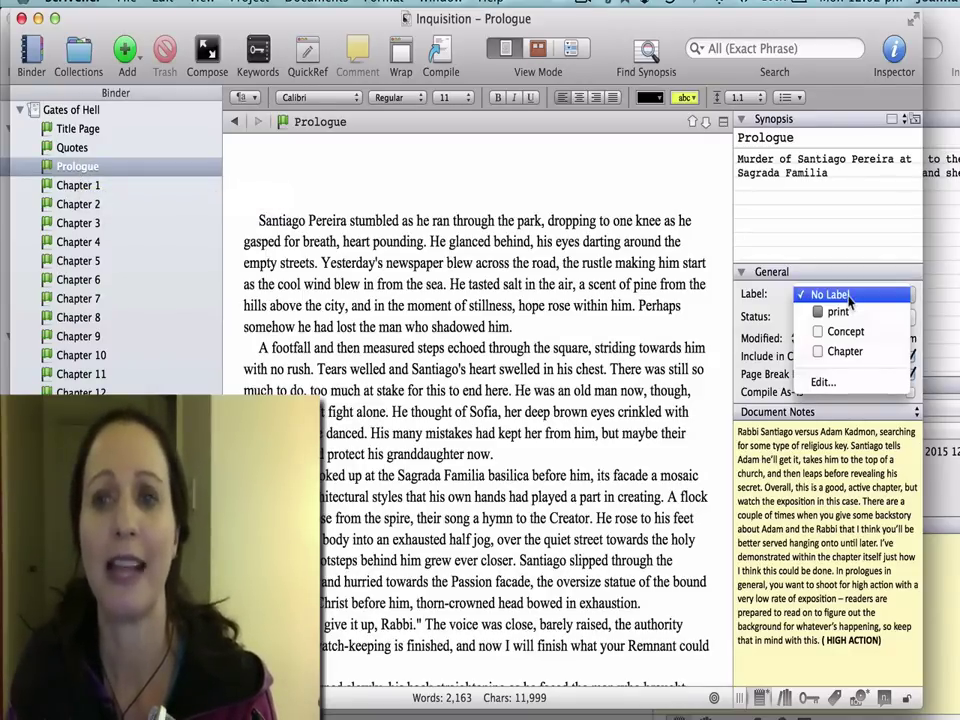
left_click(850, 296)
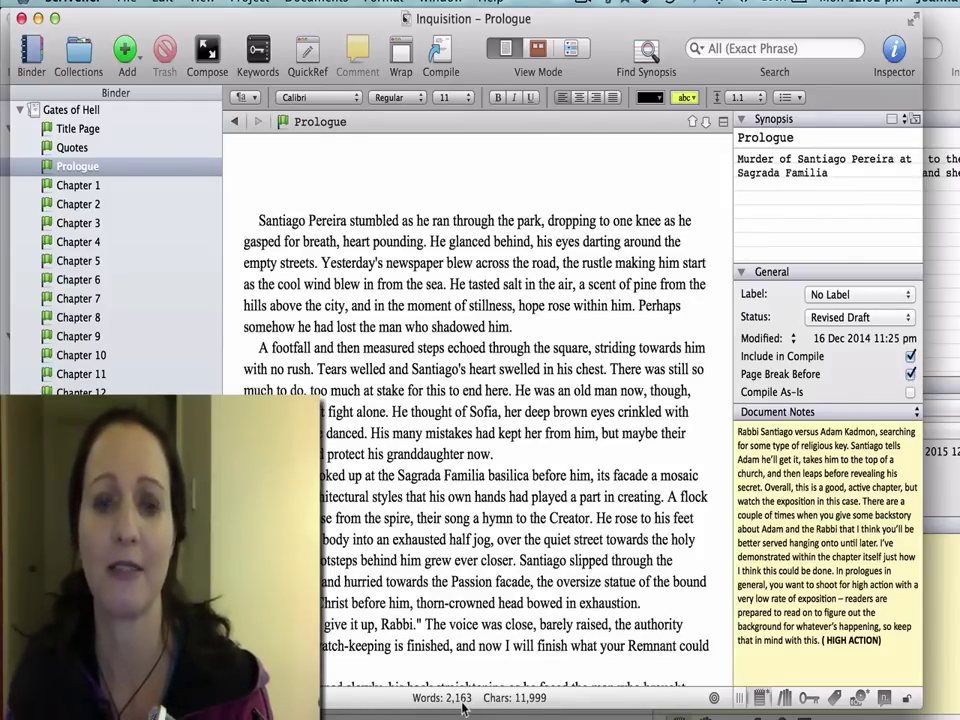
mouse_move(468, 707)
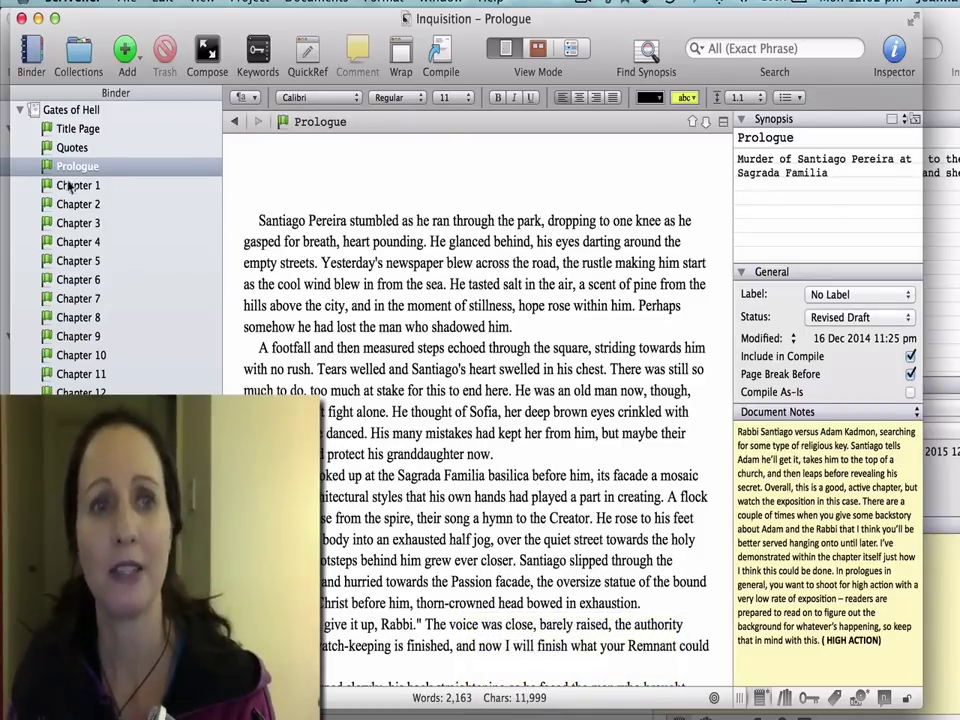
Step: View the Explanation of Kabbalah notes in the Research folder of the working material and read through them
scroll(112, 380, "down", 3)
scroll(112, 393, "down", 10)
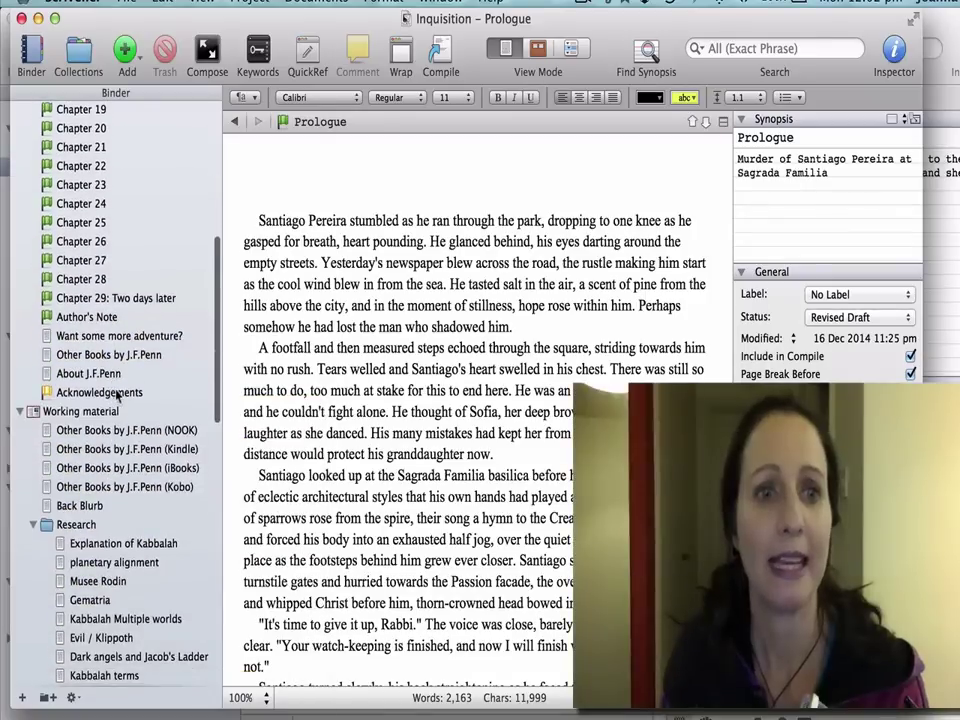
scroll(112, 390, "down", 6)
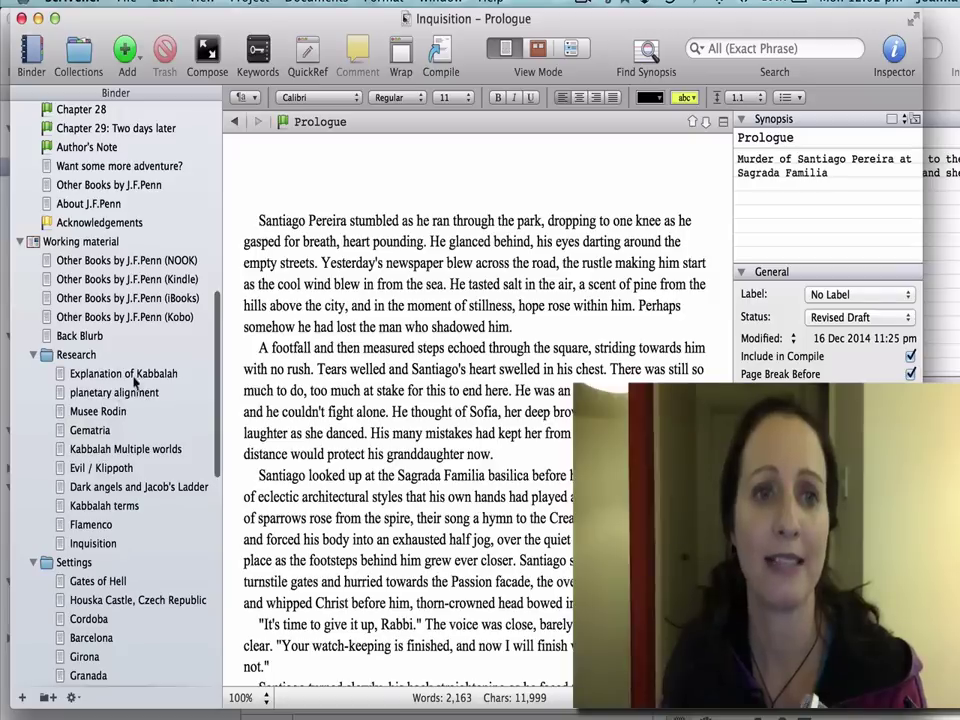
left_click(100, 374)
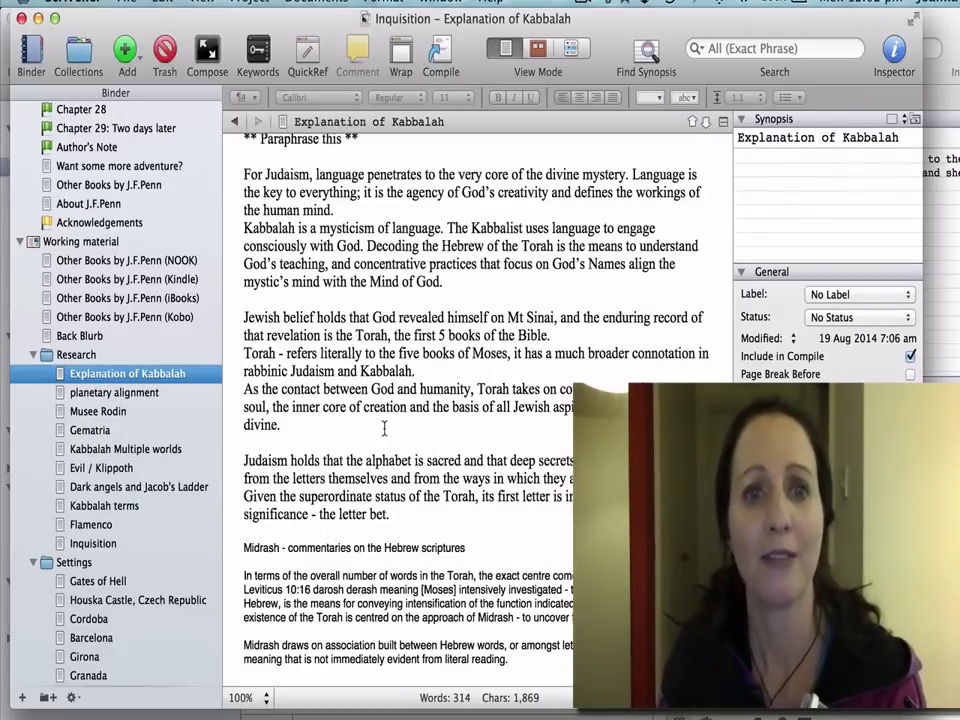
scroll(316, 403, "up", 3)
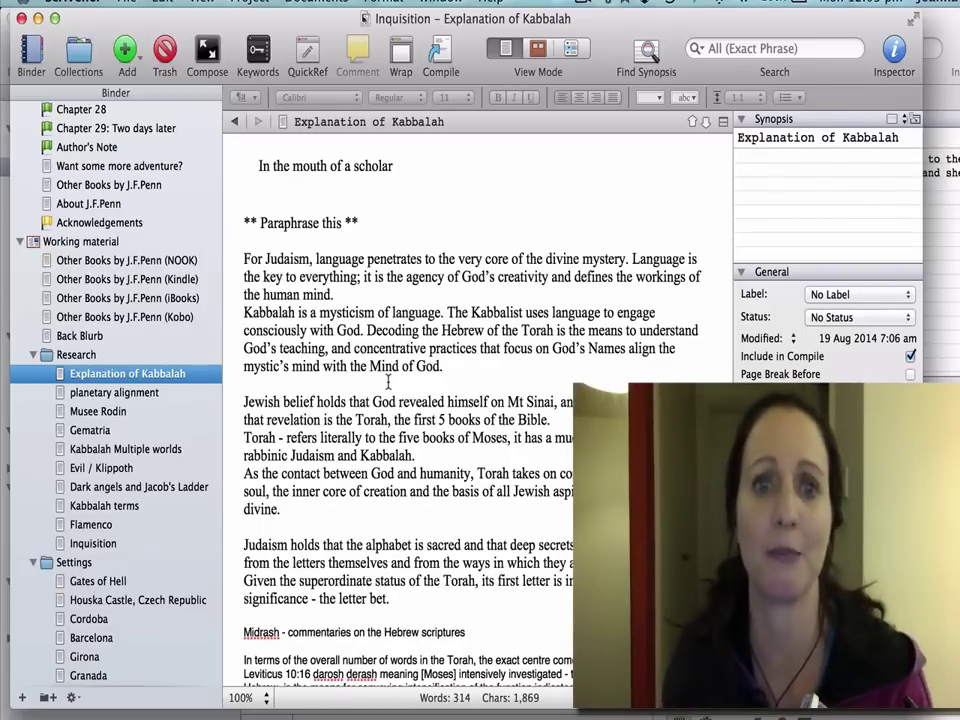
scroll(419, 486, "down", 3)
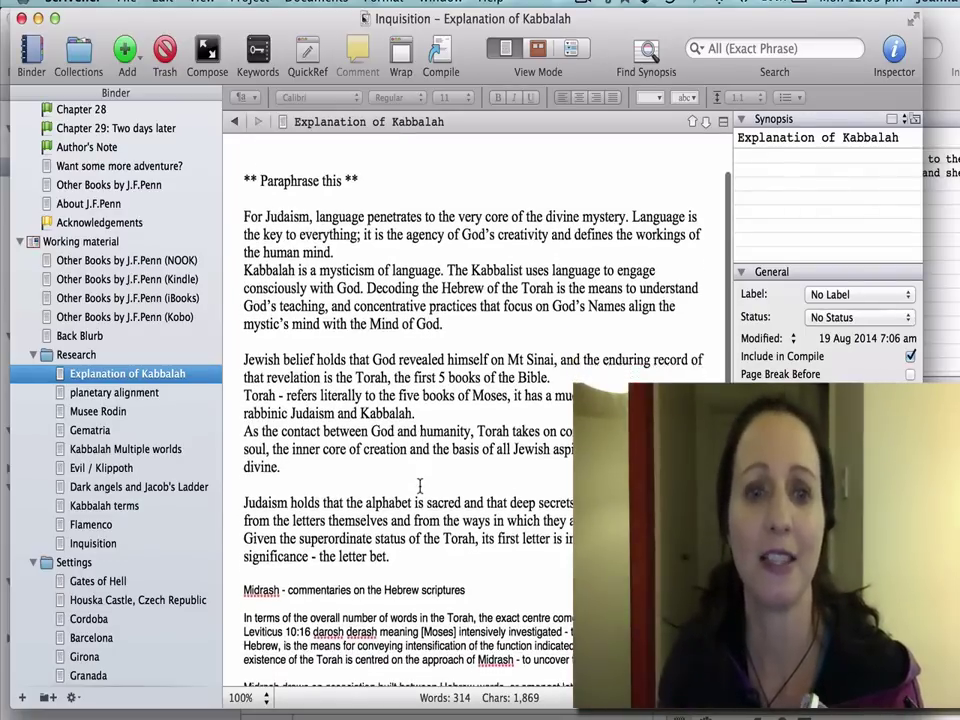
scroll(419, 486, "down", 2)
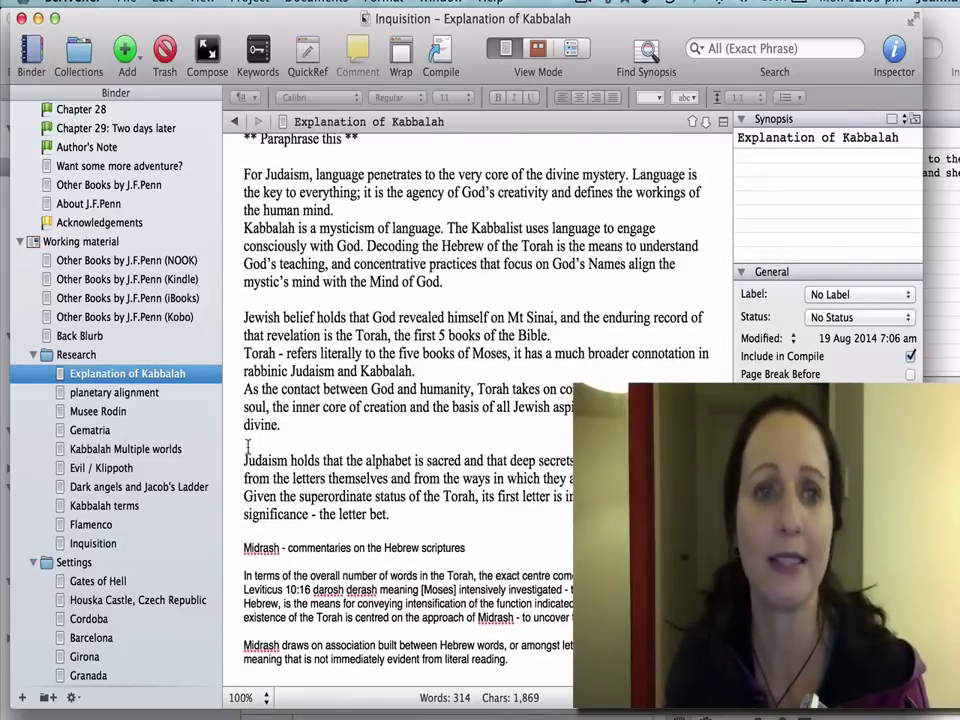
Step: View the planetary alignment research document and read through its links, images and planetary correspondences table
left_click(113, 394)
left_click(561, 446)
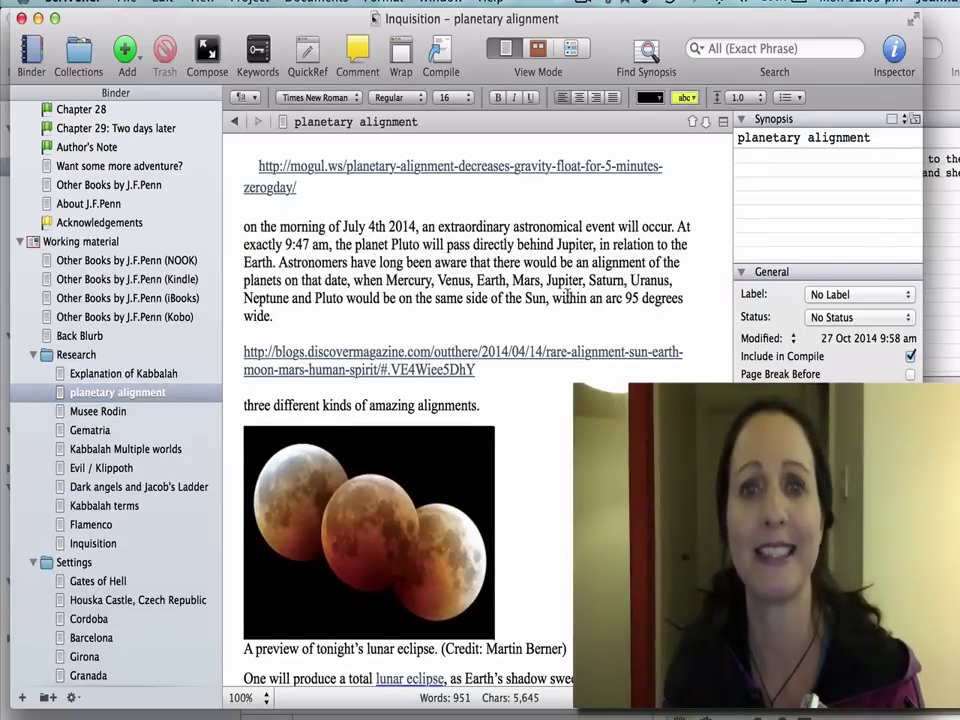
scroll(566, 301, "down", 1)
scroll(316, 386, "down", 5)
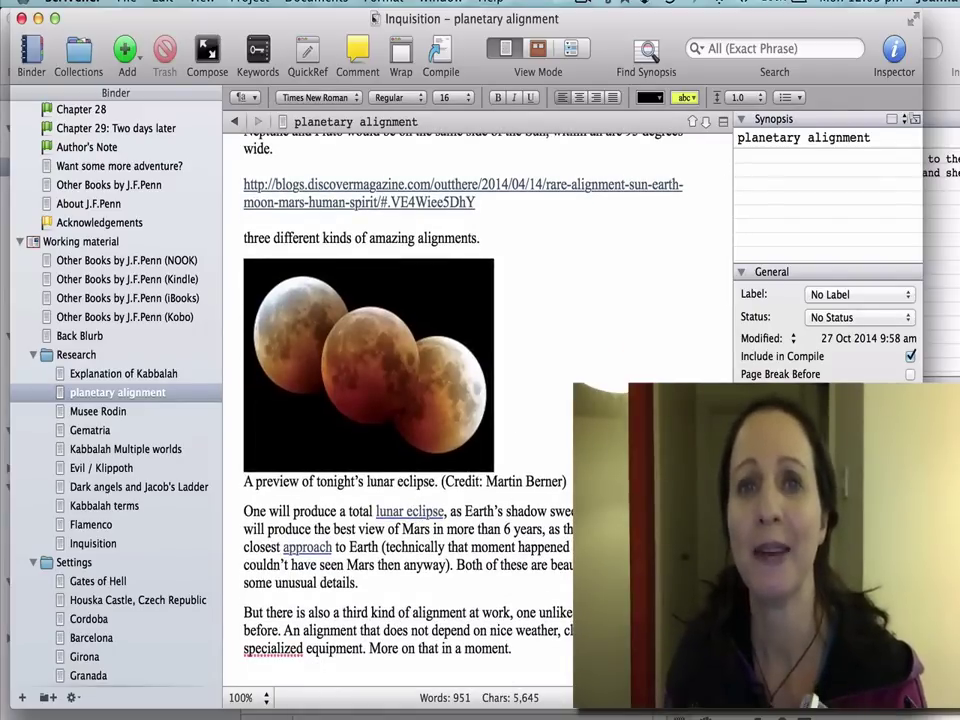
scroll(562, 495, "down", 7)
scroll(562, 495, "down", 10)
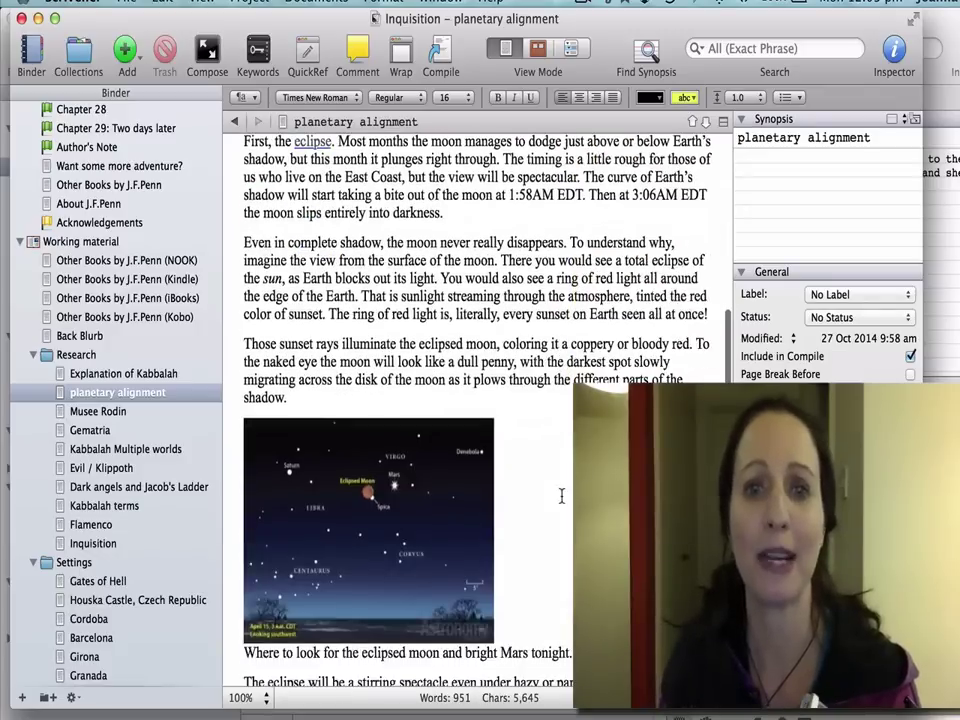
scroll(480, 400, "down", 20)
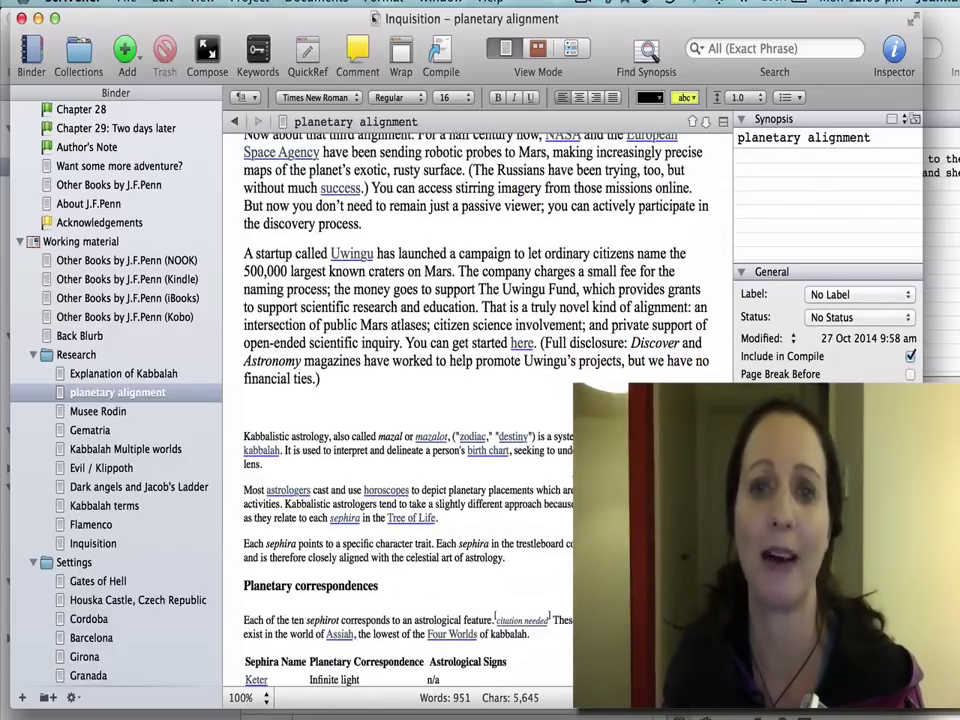
scroll(508, 467, "down", 7)
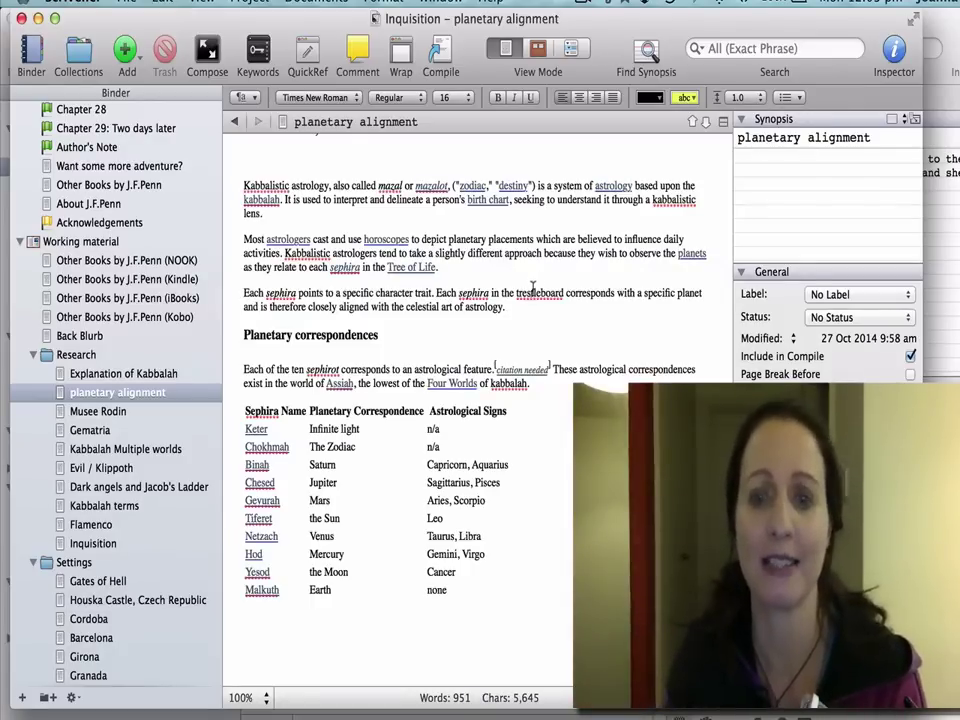
Step: View the Musee Rodin research notes and read the Gates of Hell document in the Settings folder
left_click(100, 412)
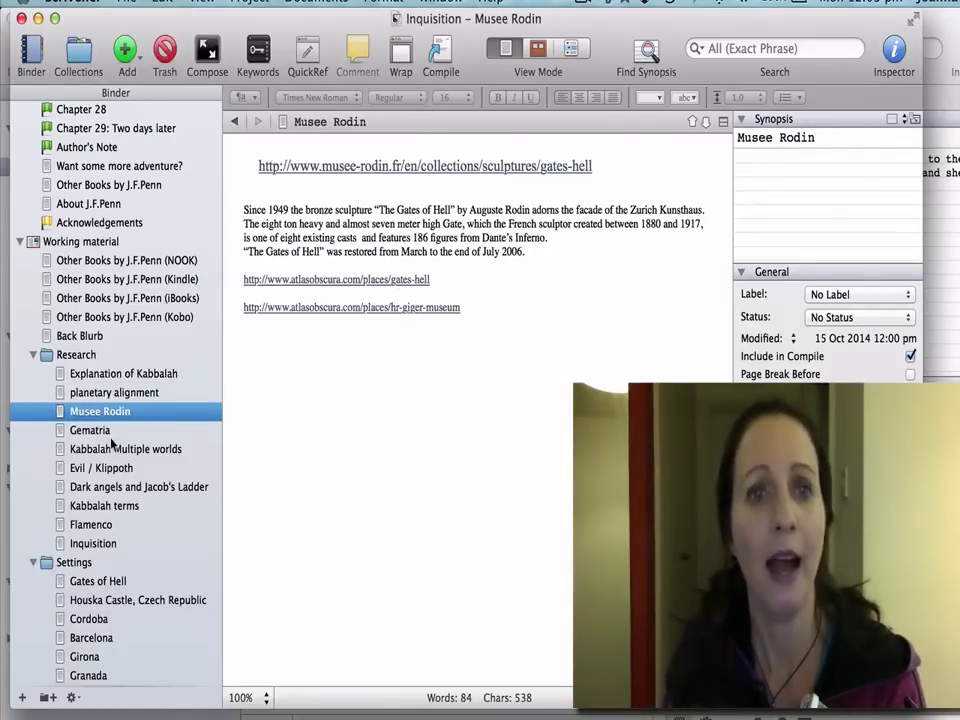
scroll(140, 495, "down", 5)
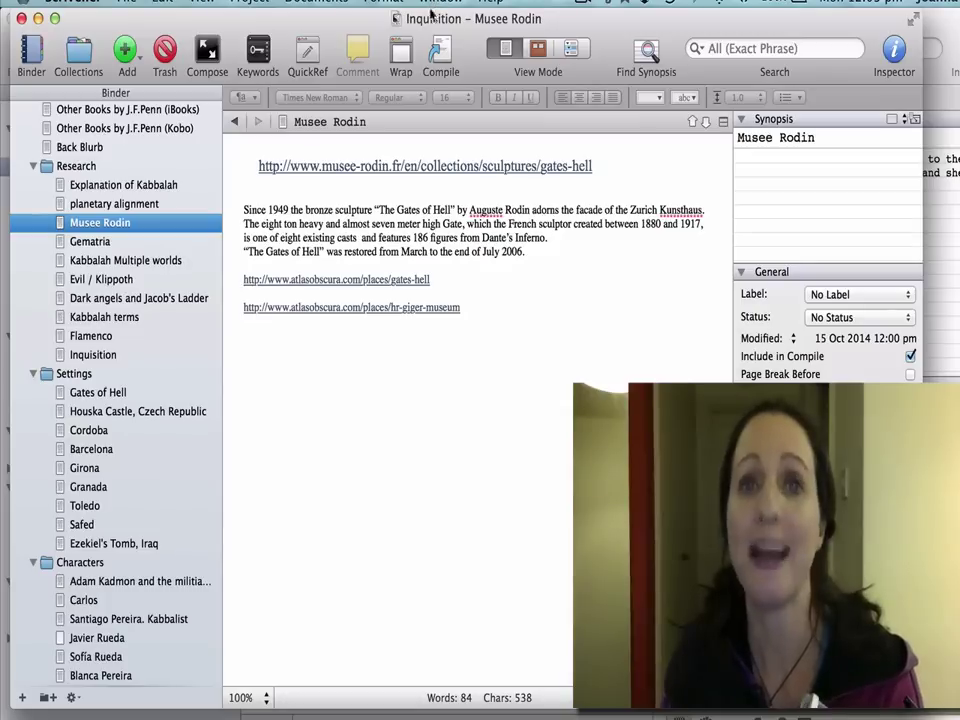
left_click(91, 394)
left_click(462, 348)
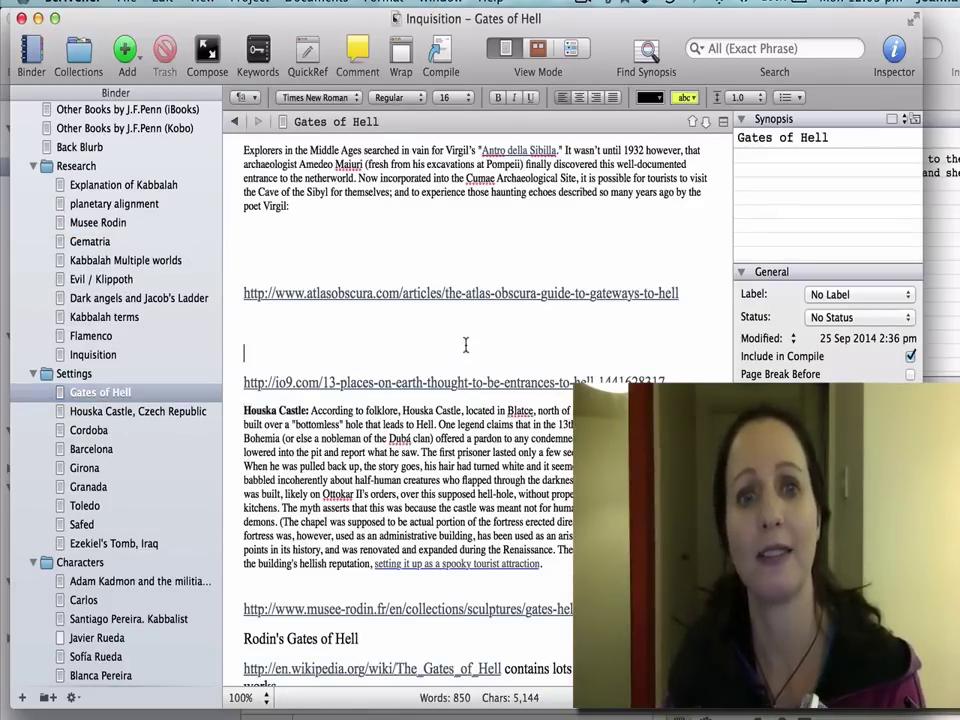
scroll(465, 345, "up", 10)
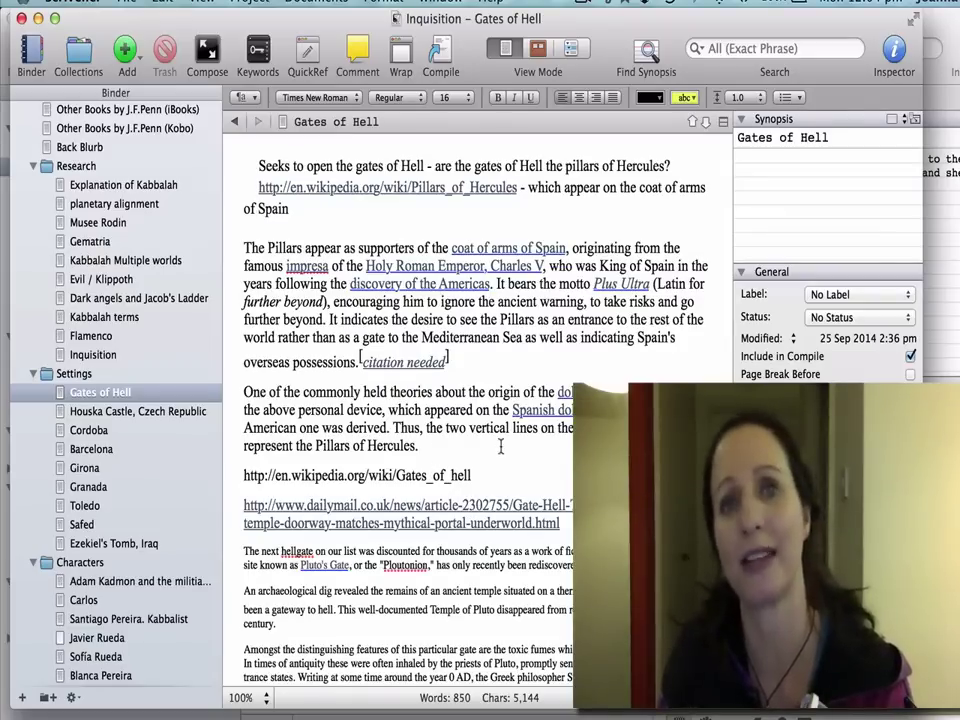
scroll(501, 447, "down", 5)
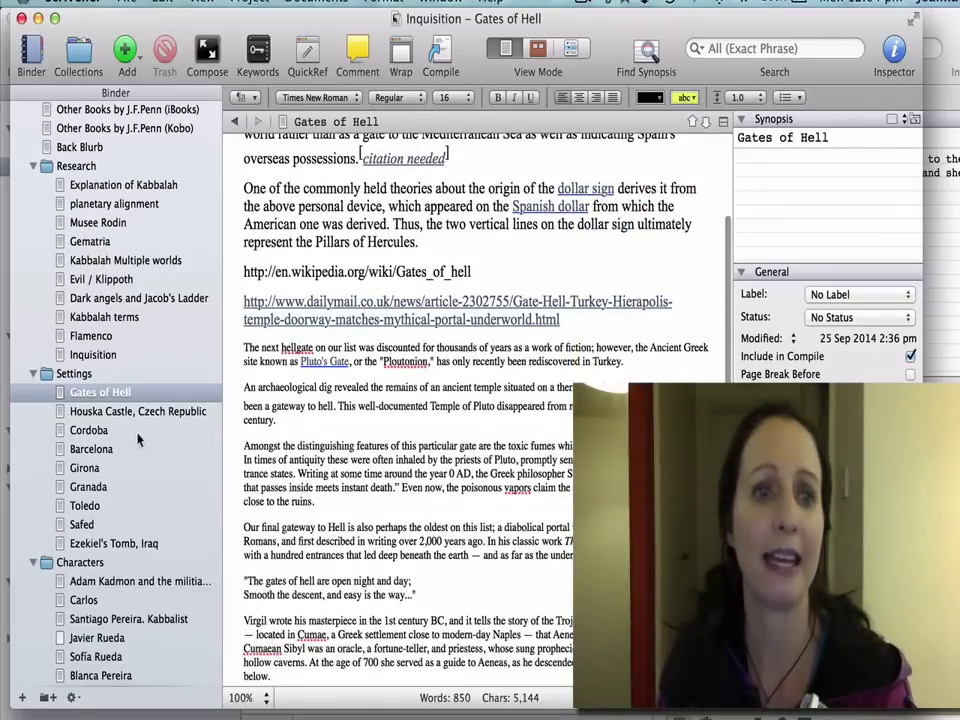
Step: View the Sofía Rueda, Alejandro Akbari and Mikael Levy profiles in the Characters folder
scroll(138, 437, "down", 10)
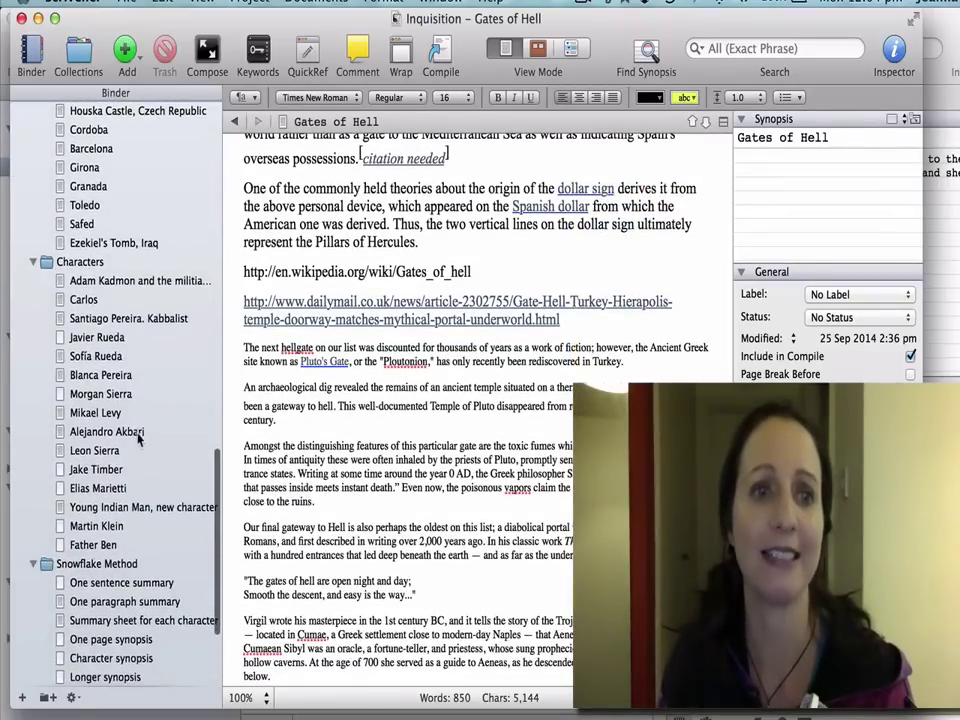
left_click(100, 356)
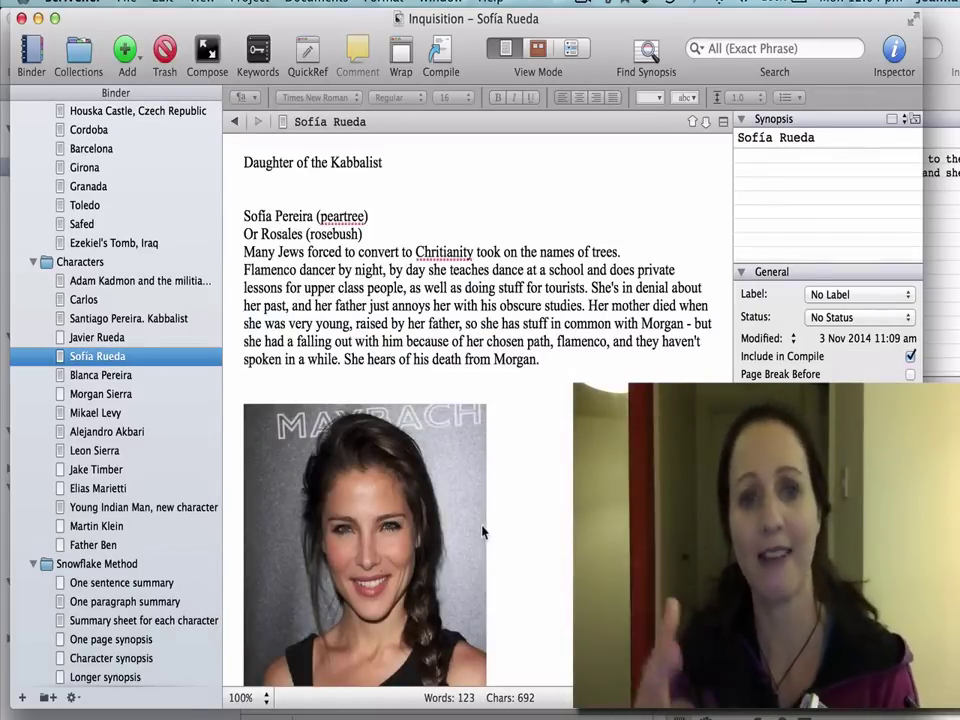
scroll(529, 542, "down", 5)
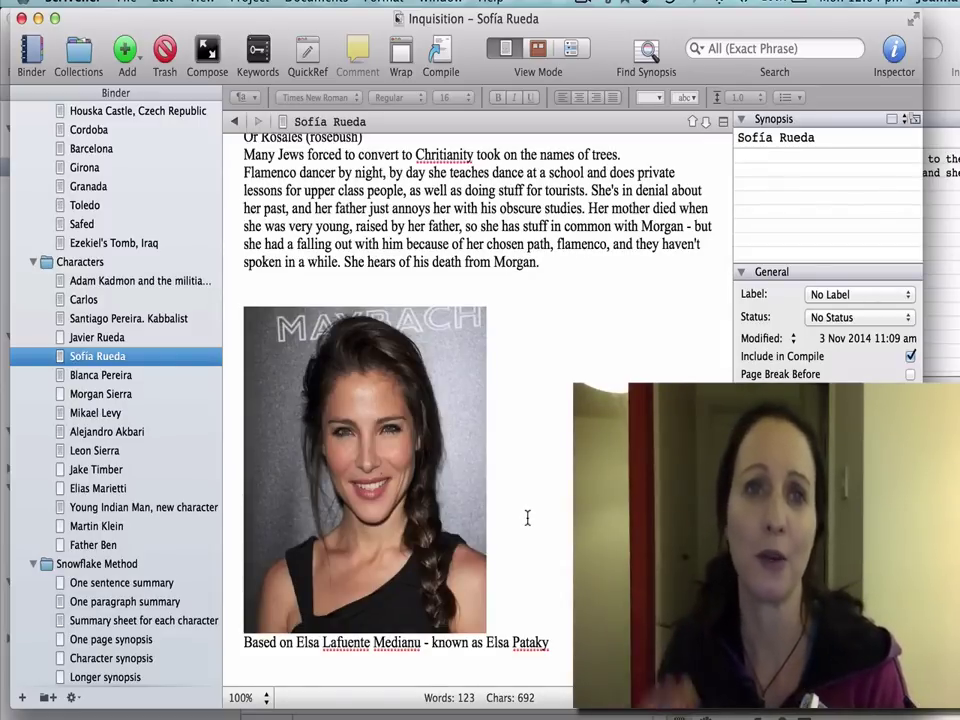
left_click(127, 431)
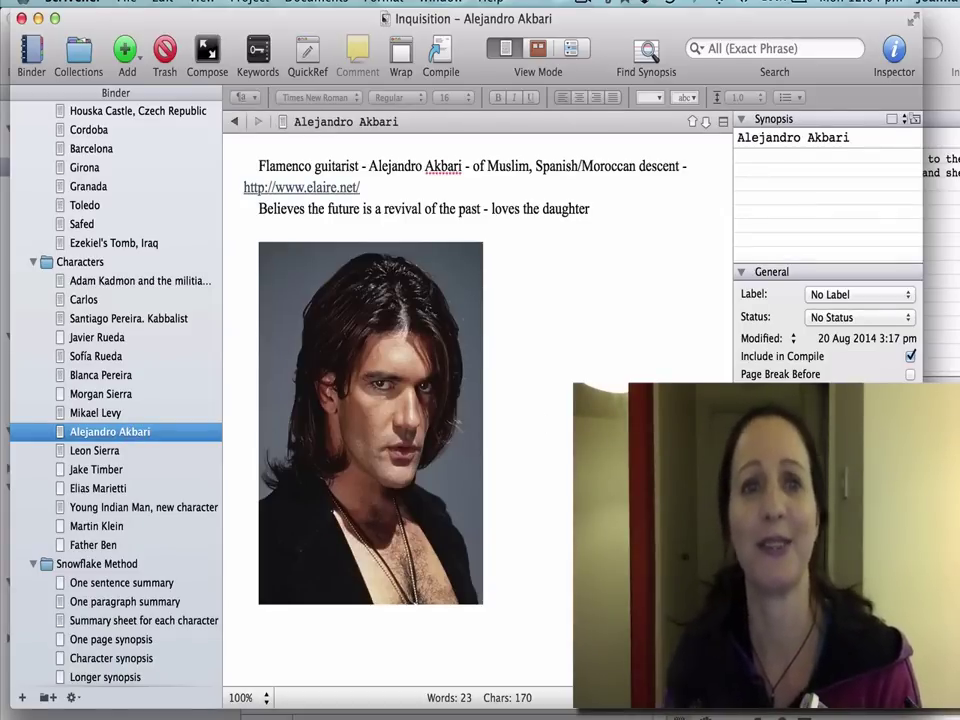
left_click(95, 413)
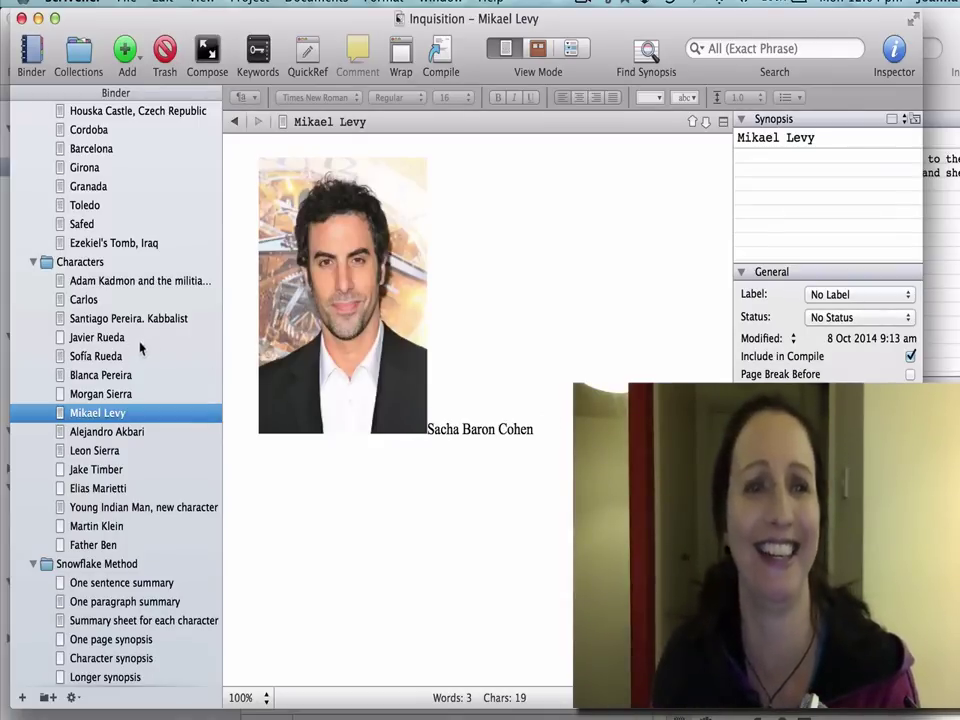
Step: Examine the Adam Kadmon and the militia group character profile, including the "Right eye scarred" line and the reference photo
left_click(137, 281)
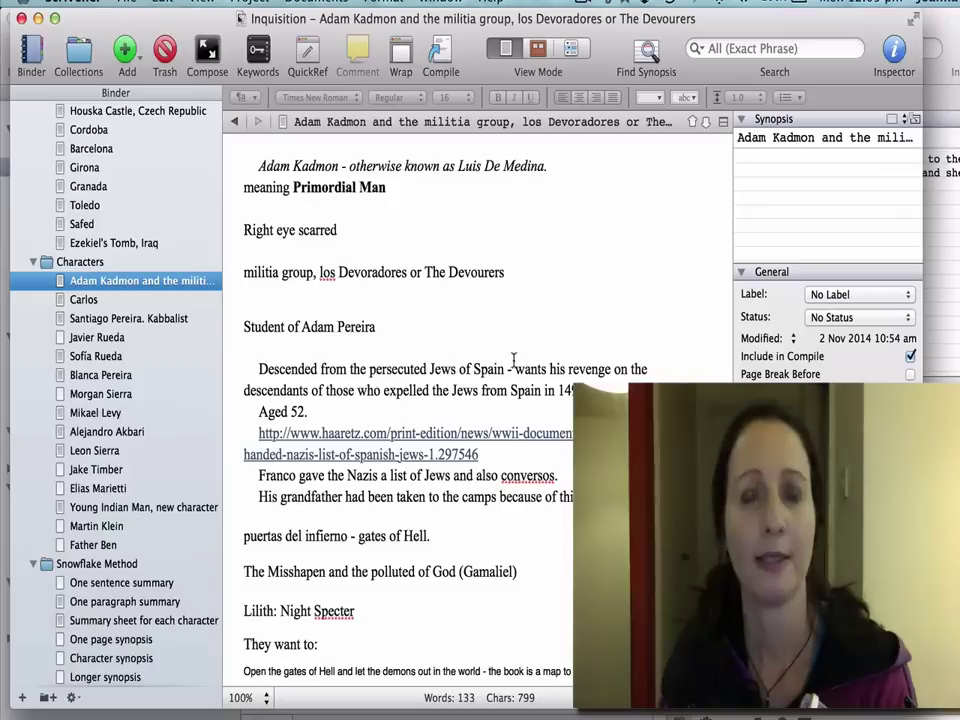
triple_click(372, 229)
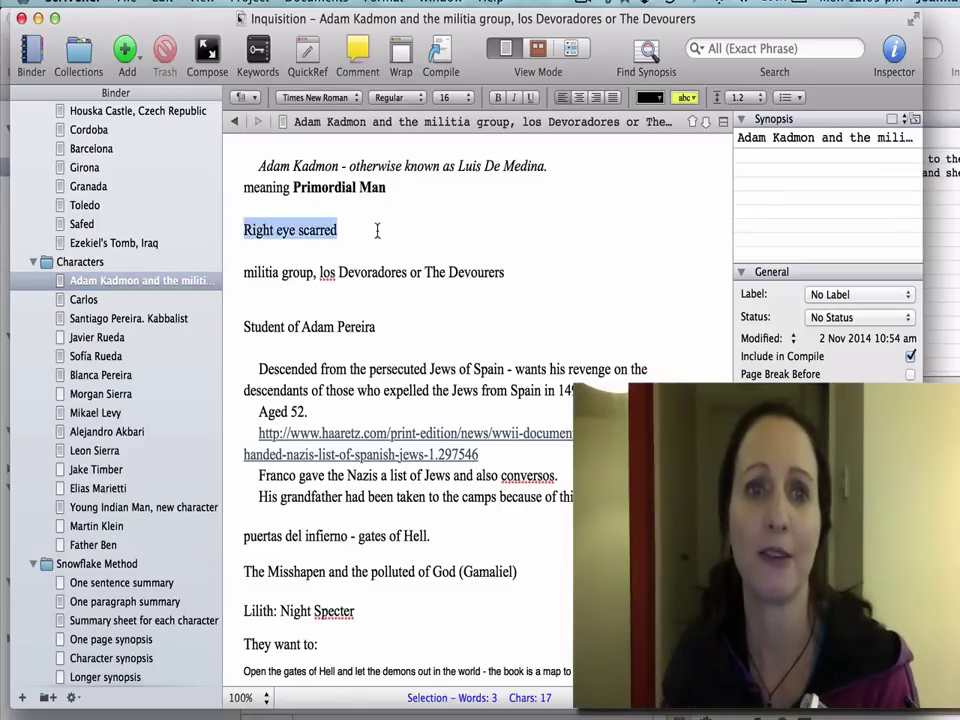
left_click(354, 229)
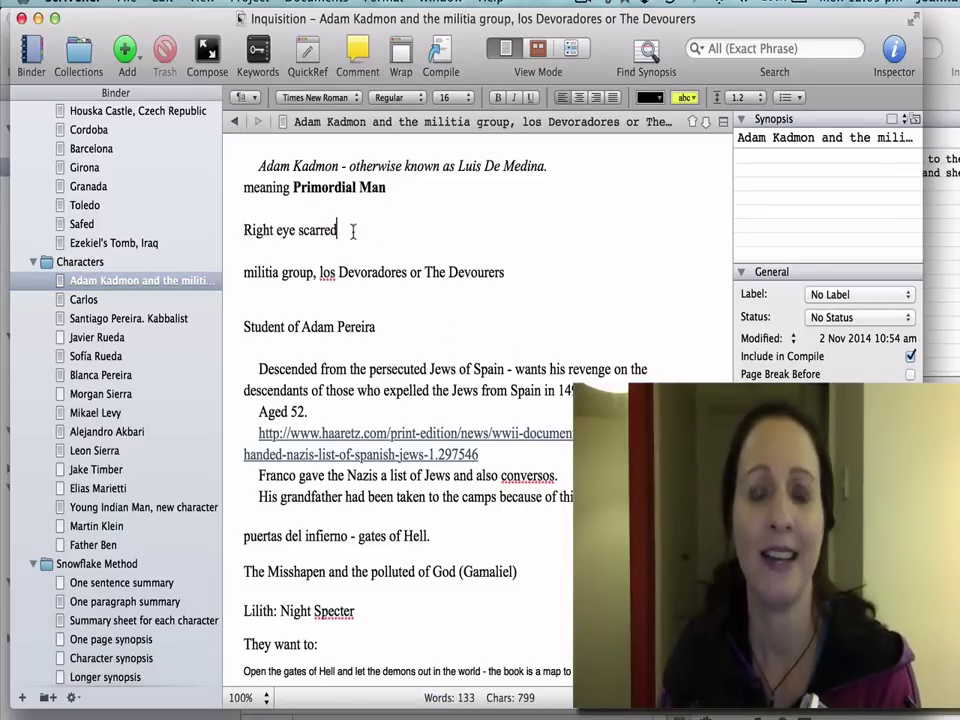
scroll(397, 307, "down", 8)
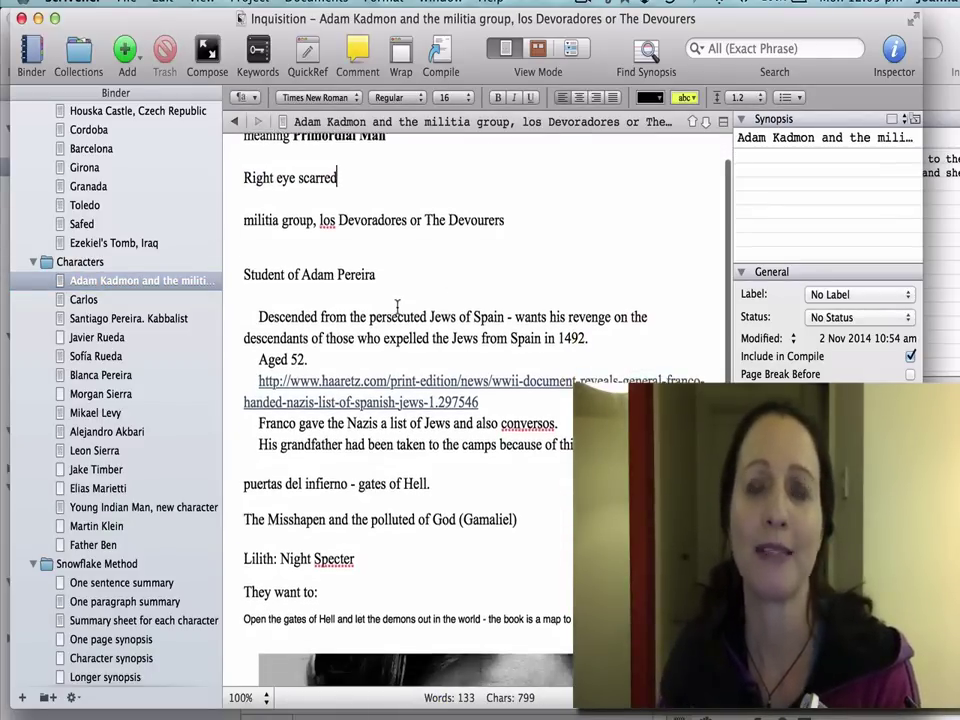
scroll(397, 310, "down", 12)
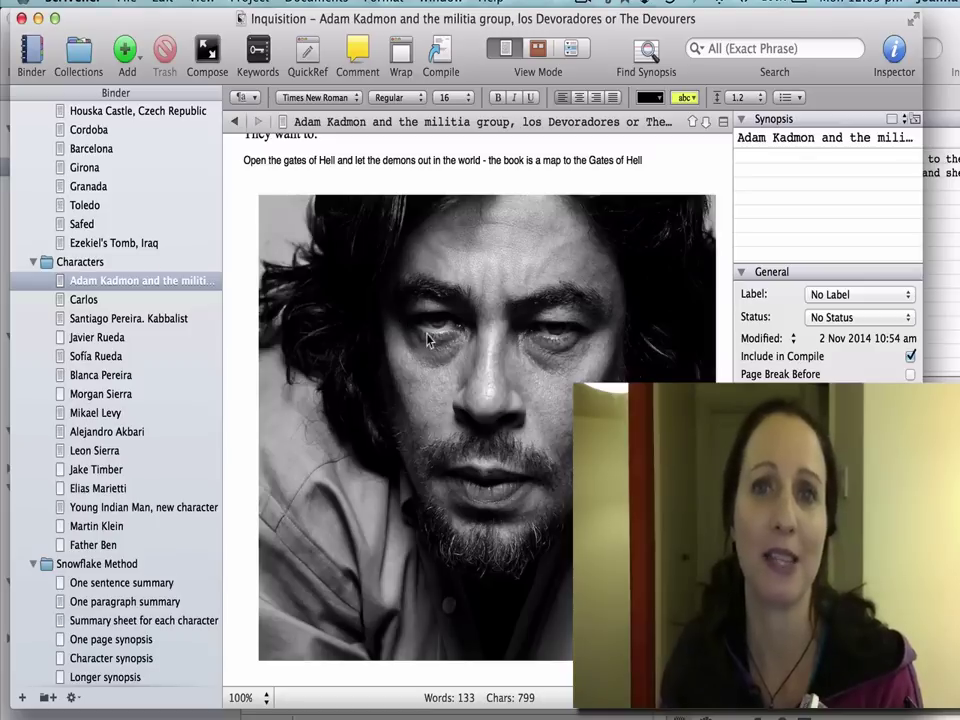
scroll(545, 405, "down", 3)
scroll(543, 405, "up", 12)
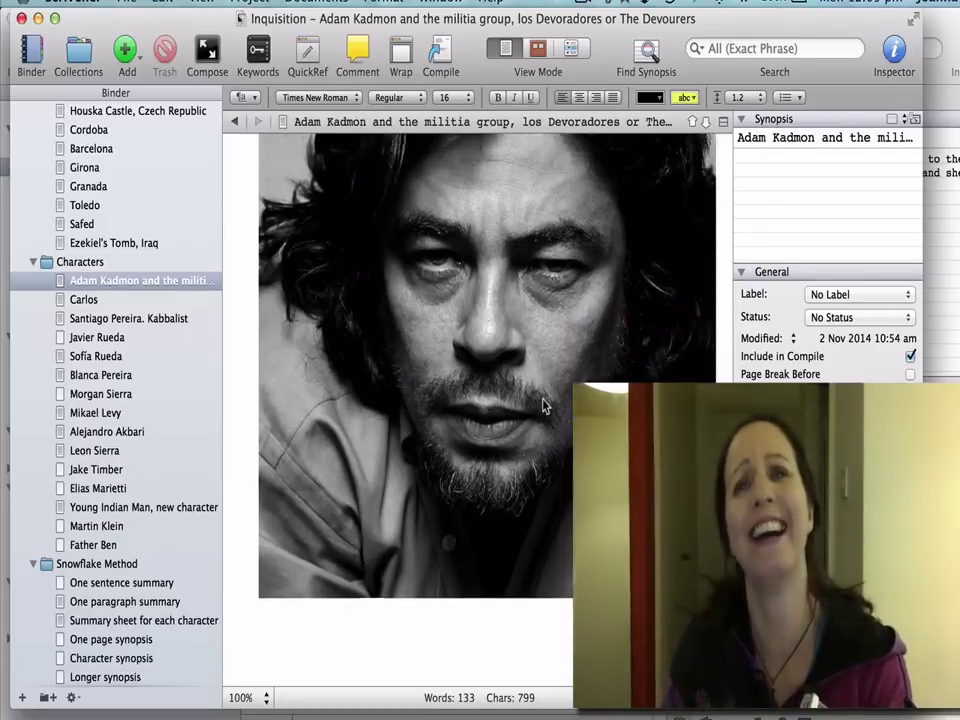
scroll(543, 400, "up", 6)
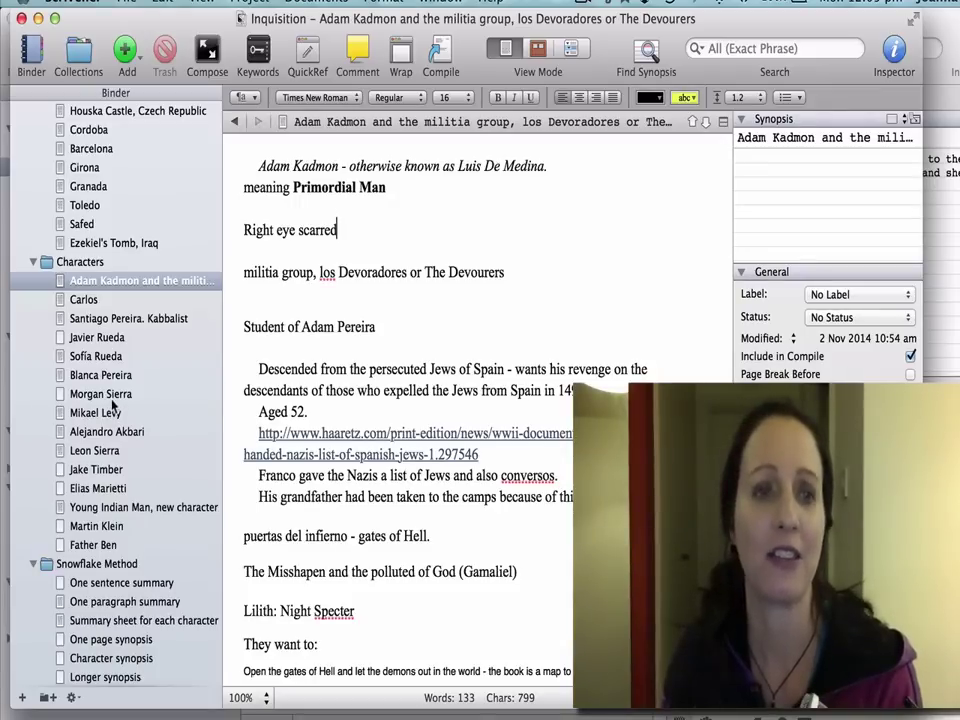
Step: Return to the Gates of Hell manuscript and open Chapter 1
scroll(113, 403, "up", 15)
left_click(90, 187)
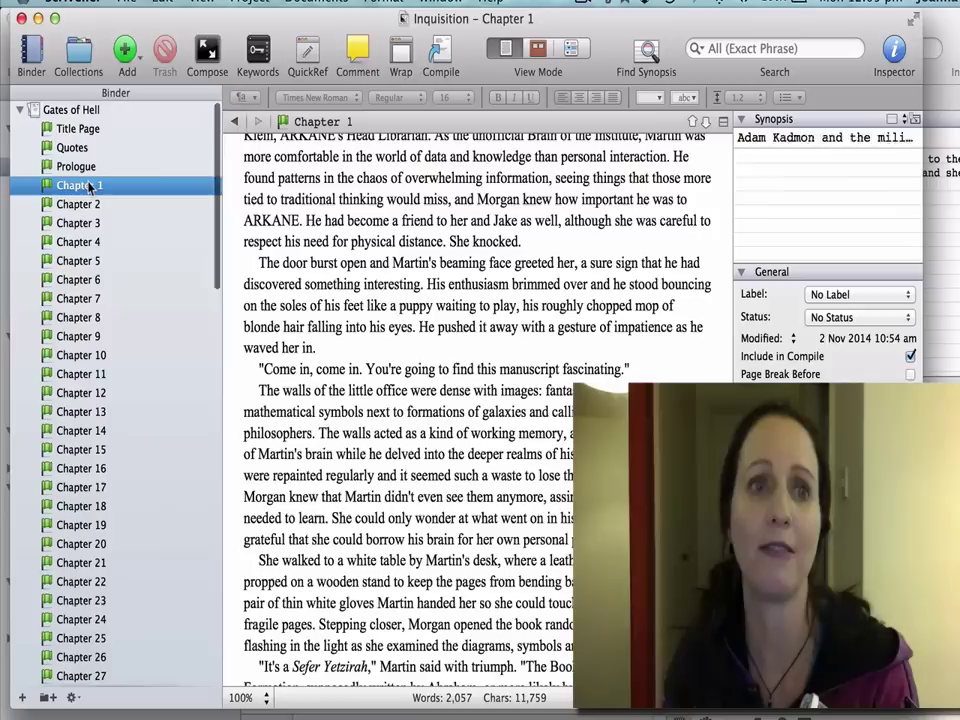